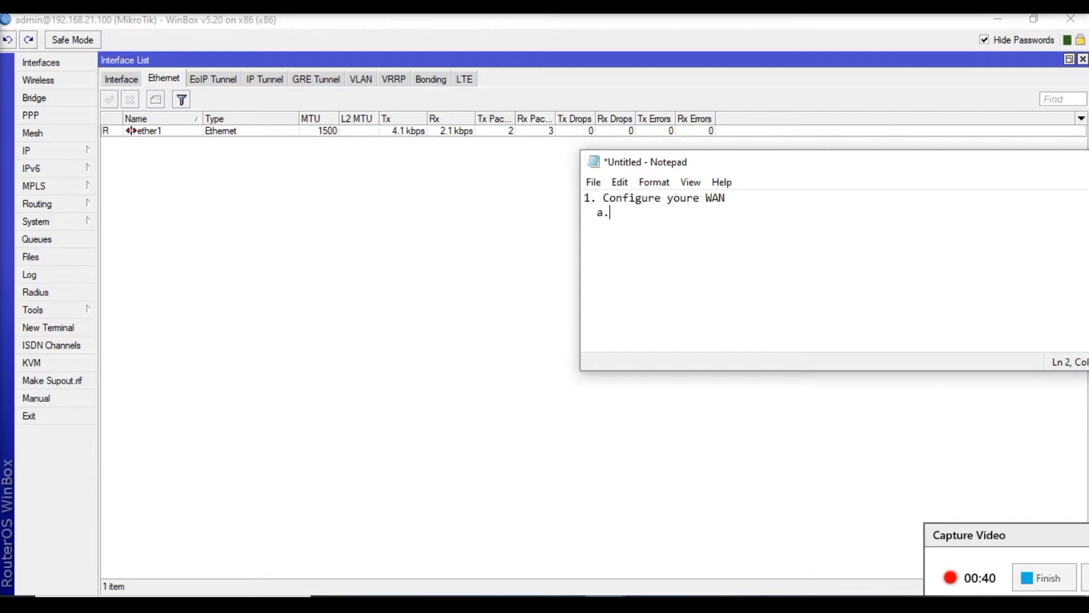
- Write "Configure with Static IP Address" as sub-item a under the WAN heading in the note
{"action": "type", "text": "Configure with St"}
{"action": "key", "text": "BackSpace"}
{"action": "type", "text": "Sta"}
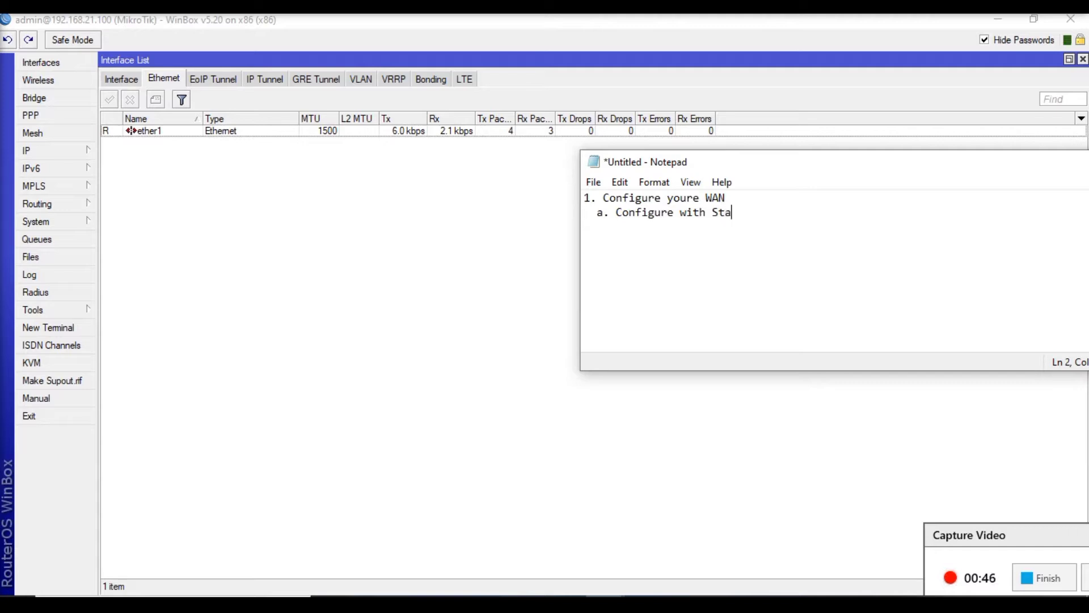
{"action": "type", "text": "tic IP Address"}
- Add a line below sub-item a reading "b. Configure with DHCP"
{"action": "key", "text": "Return"}
{"action": "type", "text": "2"}
{"action": "type", "text": "."}
{"action": "key", "text": "BackSpace"}
{"action": "key", "text": "BackSpace"}
{"action": "type", "text": "b. Config"}
{"action": "key", "text": "BackSpace"}
{"action": "key", "text": "BackSpace"}
{"action": "key", "text": "BackSpace"}
{"action": "key", "text": "BackSpace"}
{"action": "type", "text": "nfigure with "}
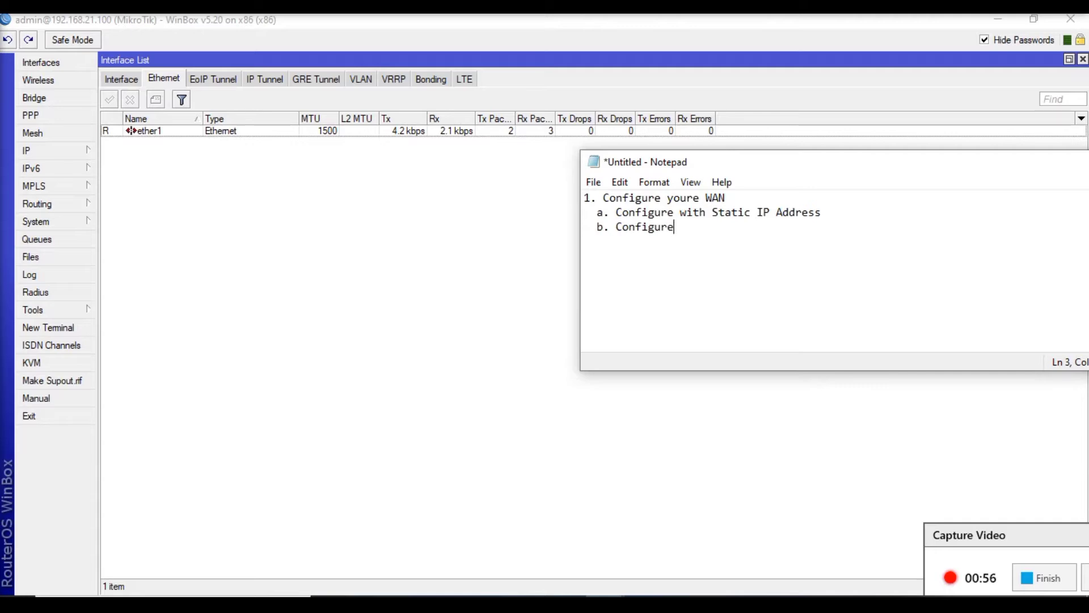
{"action": "type", "text": "DHCP"}
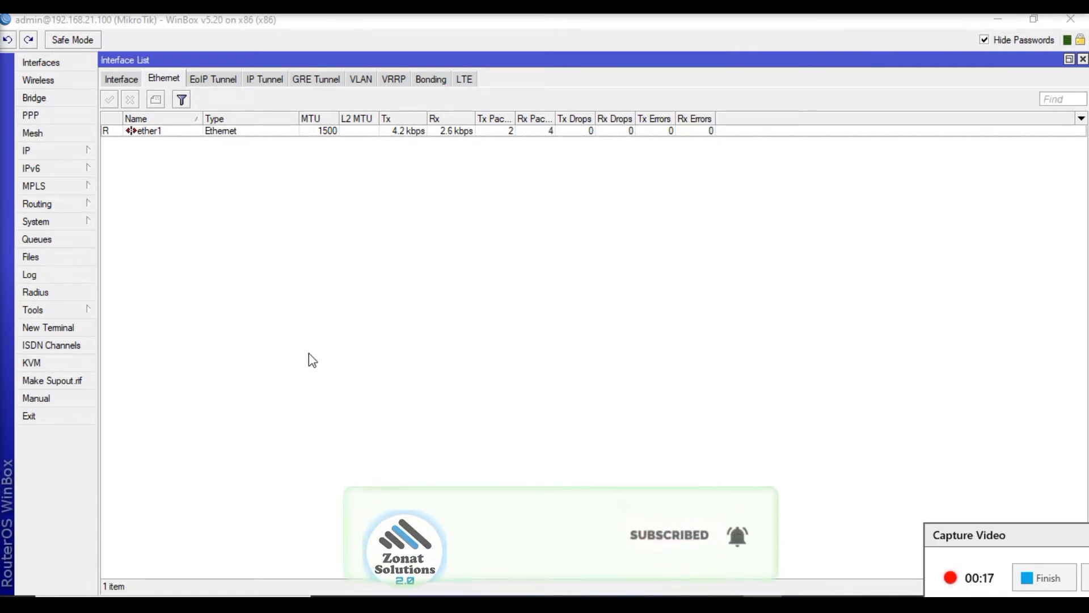
- Open a blank Notepad window and place it over the empty area of the interface list
{"action": "key", "text": "super"}
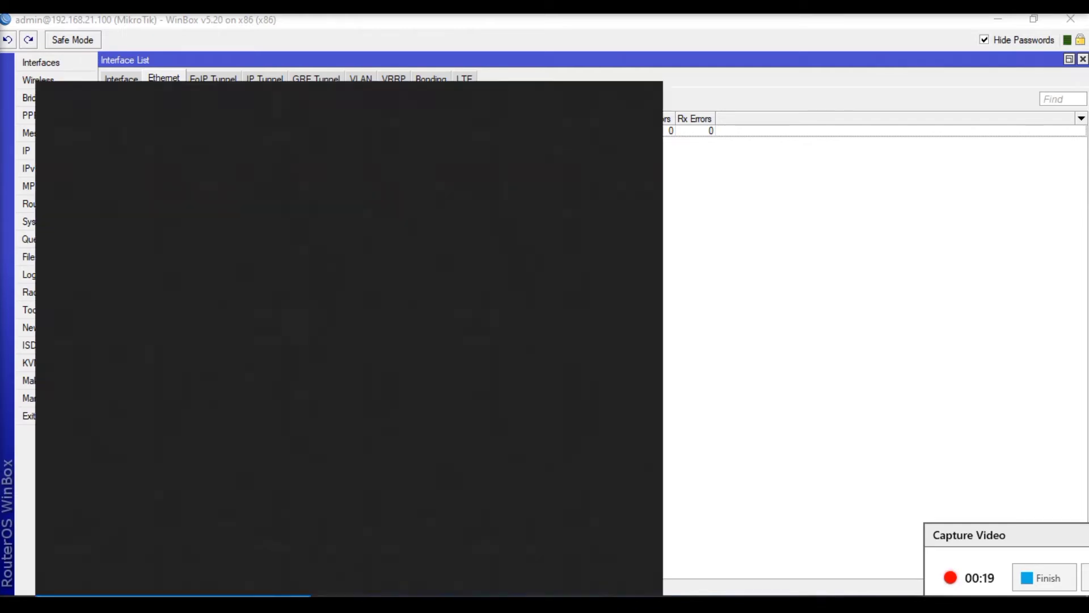
{"action": "type", "text": "notepad"}
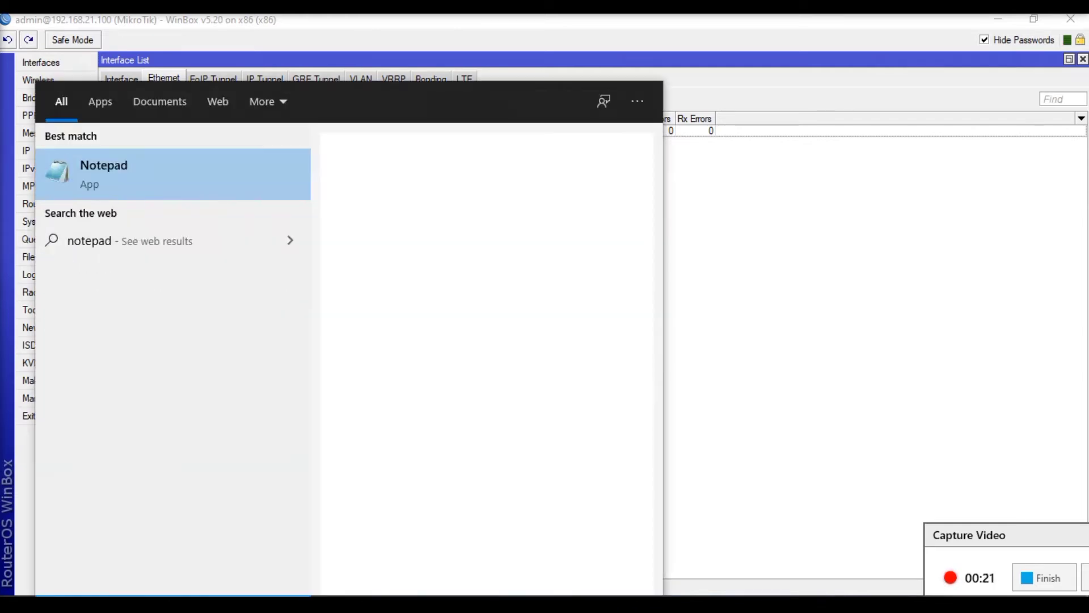
{"action": "key", "text": "Return"}
{"action": "left_click_drag", "start_coordinate": [373, 391], "coordinate": [745, 164]}
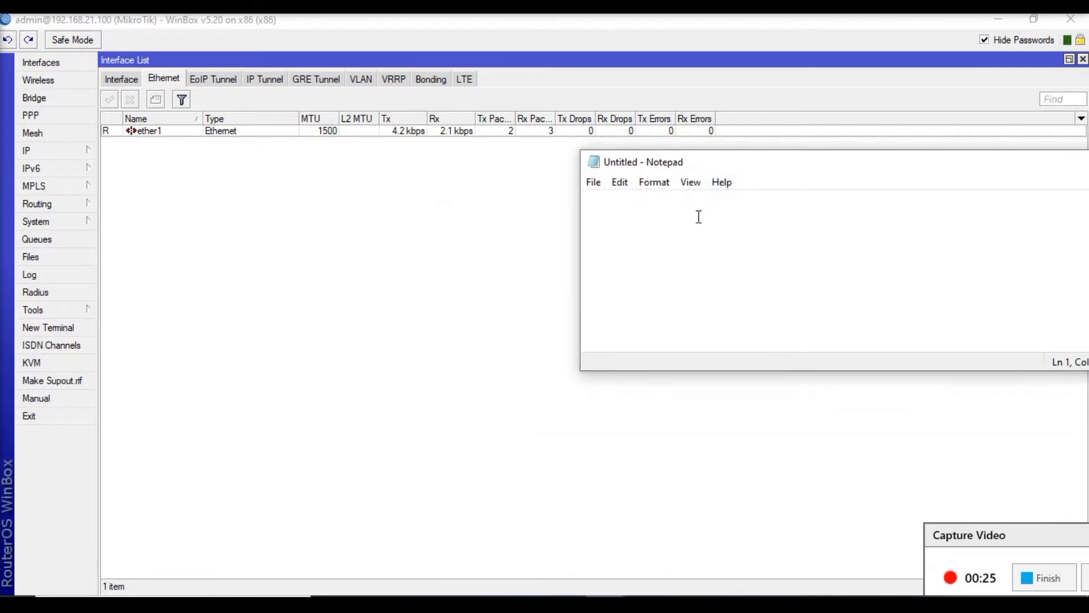
- Write the outline's first heading, "1. Configure youre WAN", in the blank note
{"action": "type", "text": "1."}
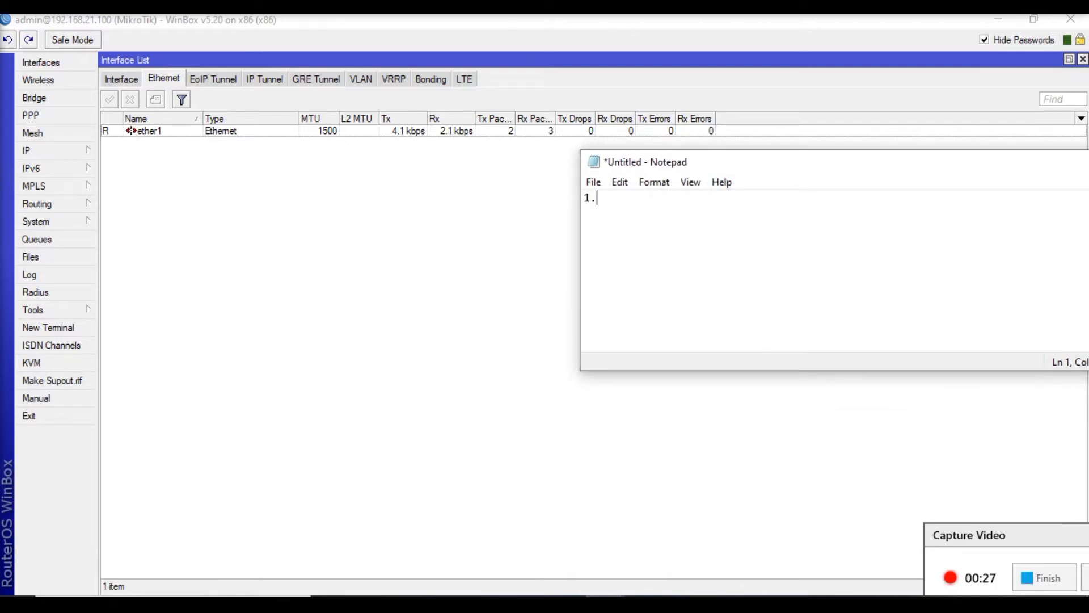
{"action": "type", "text": " Configure youre "}
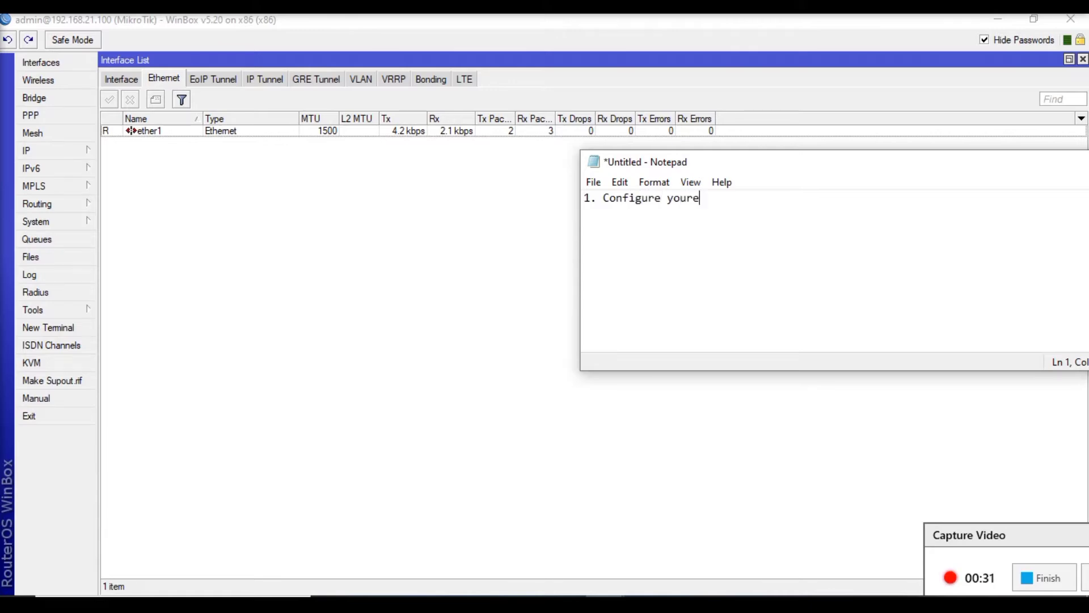
{"action": "type", "text": "WAN"}
- Add sub-item "a. Configure with Static IP Address" beneath the WAN heading
{"action": "key", "text": "Return"}
{"action": "type", "text": "a. Configure"}
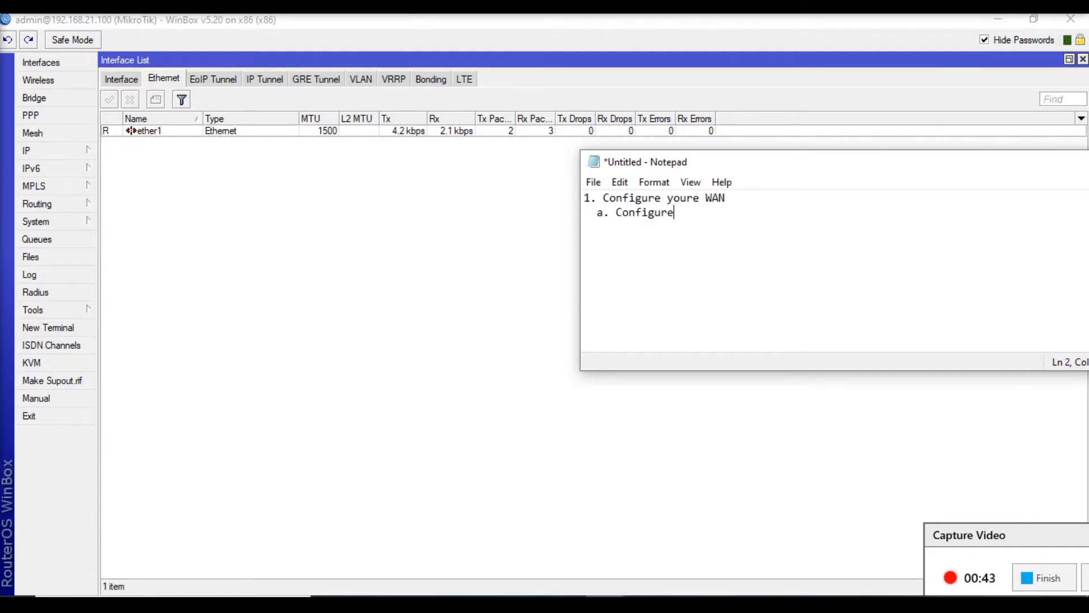
{"action": "type", "text": " with Static "}
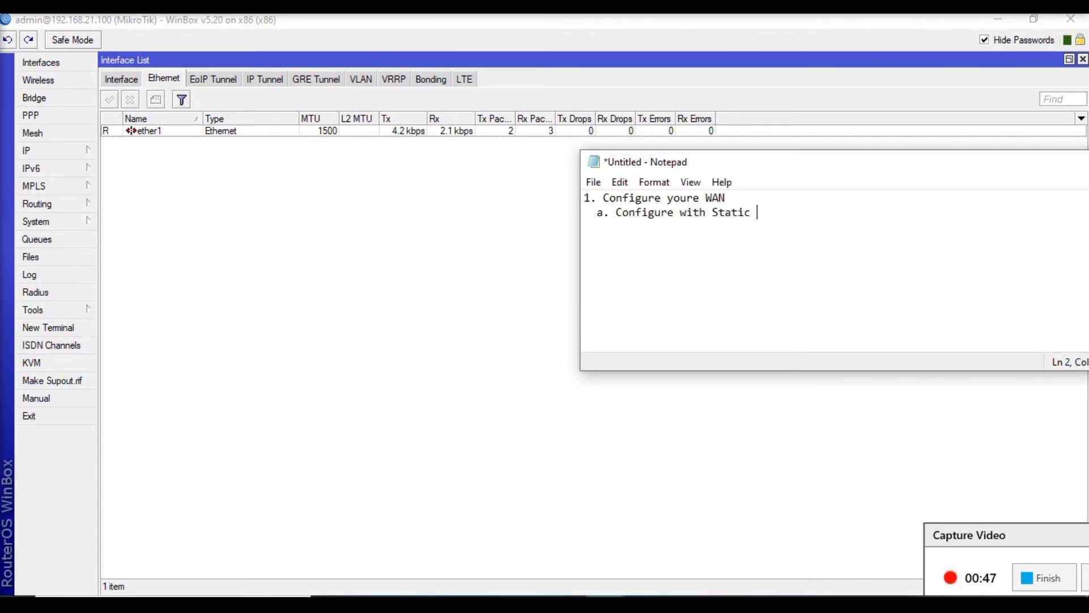
{"action": "type", "text": "IP Address"}
- Add sub-item "b. Configure with DHCP Client" on the line below the static IP item
{"action": "key", "text": "Return"}
{"action": "type", "text": "2."}
{"action": "key", "text": "BackSpace"}
{"action": "key", "text": "BackSpace"}
{"action": "type", "text": "b. COnfig"}
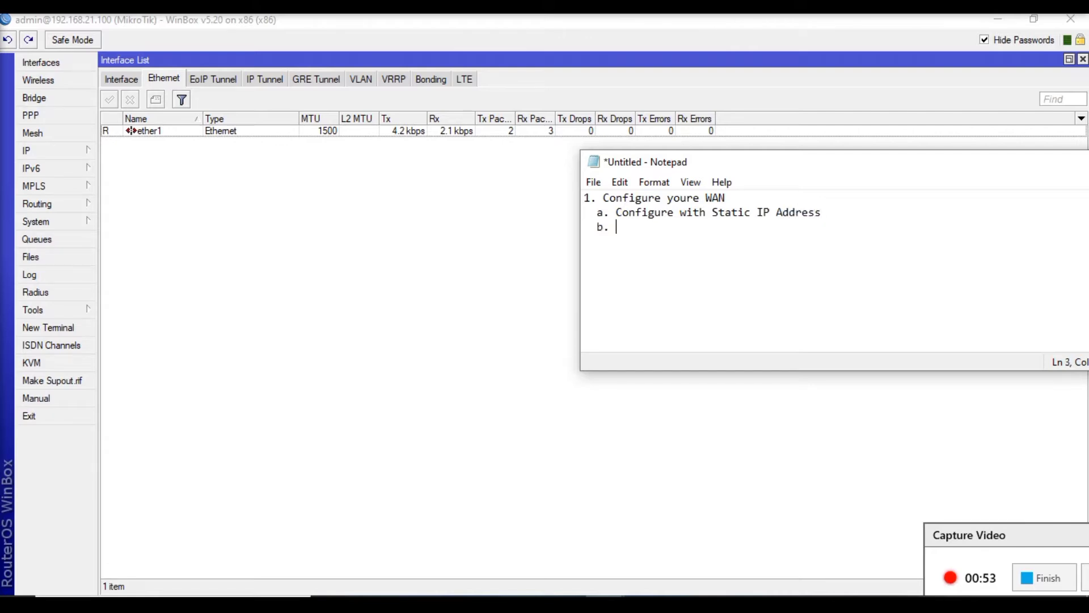
{"action": "key", "text": "BackSpace"}
{"action": "key", "text": "BackSpace"}
{"action": "key", "text": "BackSpace"}
{"action": "key", "text": "BackSpace"}
{"action": "key", "text": "BackSpace"}
{"action": "type", "text": "onfigure with "}
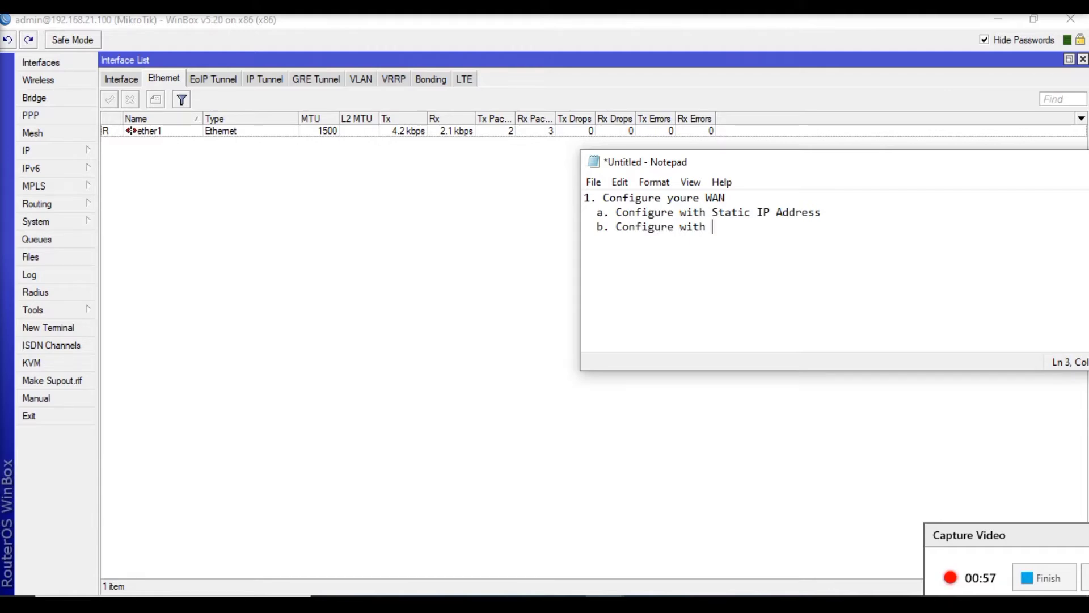
{"action": "type", "text": "DHCP Client"}
- Add sub-item "c. COnfigure with PPPoE Client" below the DHCP client item
{"action": "key", "text": "Return"}
{"action": "type", "text": "c. "}
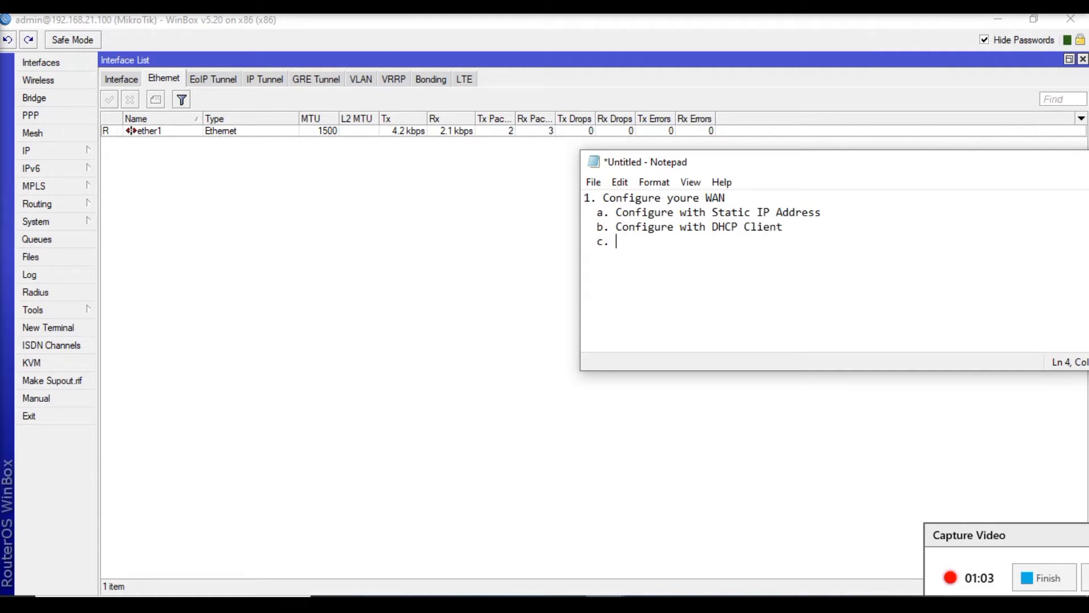
{"action": "type", "text": "COnfigure with P"}
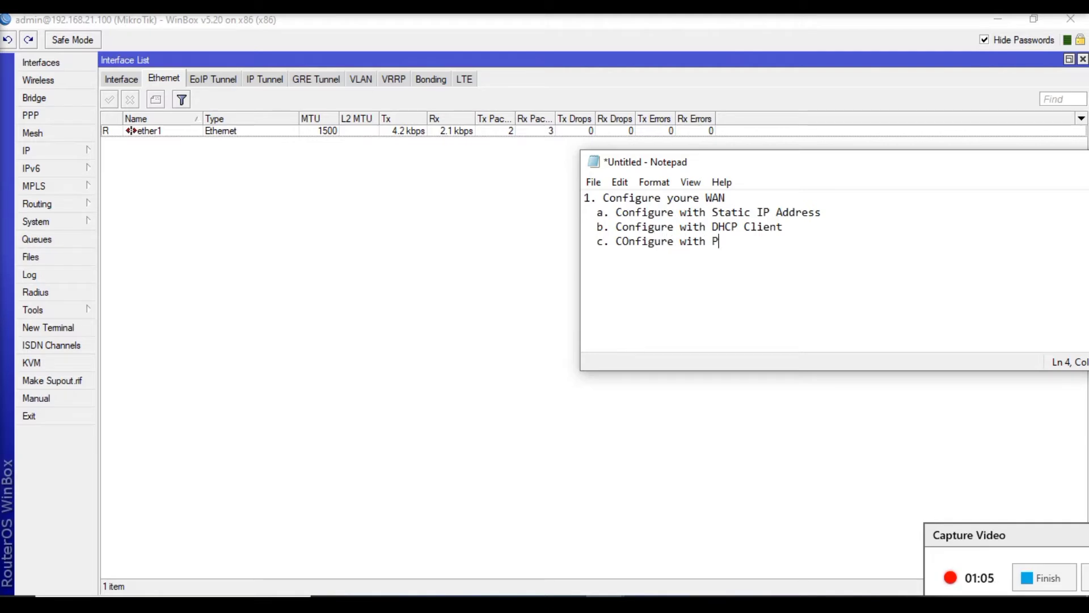
{"action": "type", "text": "PPoE Client"}
- Leave a blank line and add the second heading, "2. Configure the LAN port with DHCP Server"
{"action": "key", "text": "Return"}
{"action": "key", "text": "Return"}
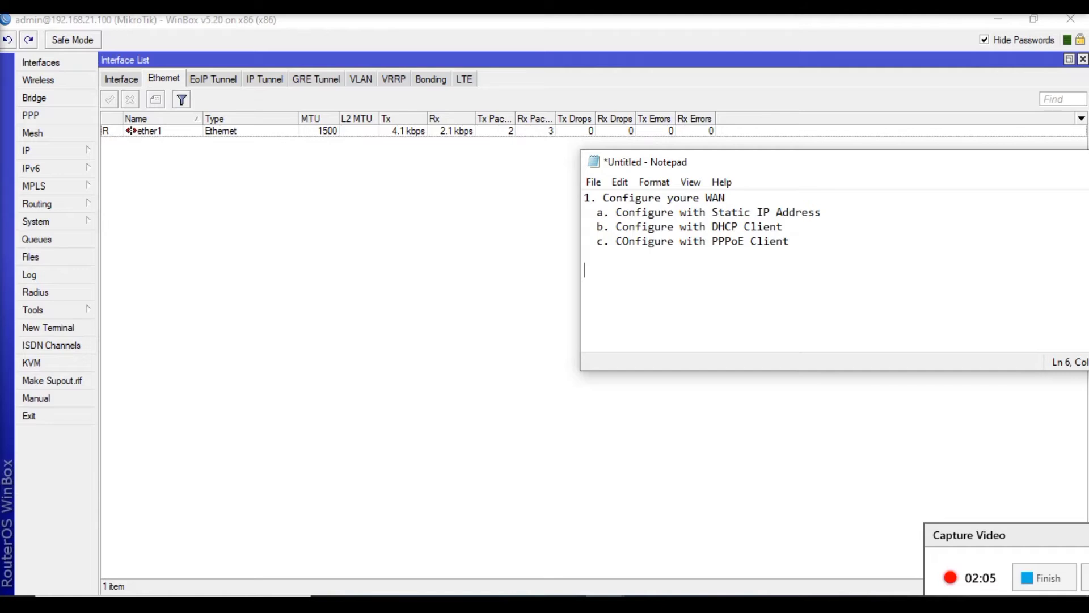
{"action": "type", "text": "2. Configure the LAN"}
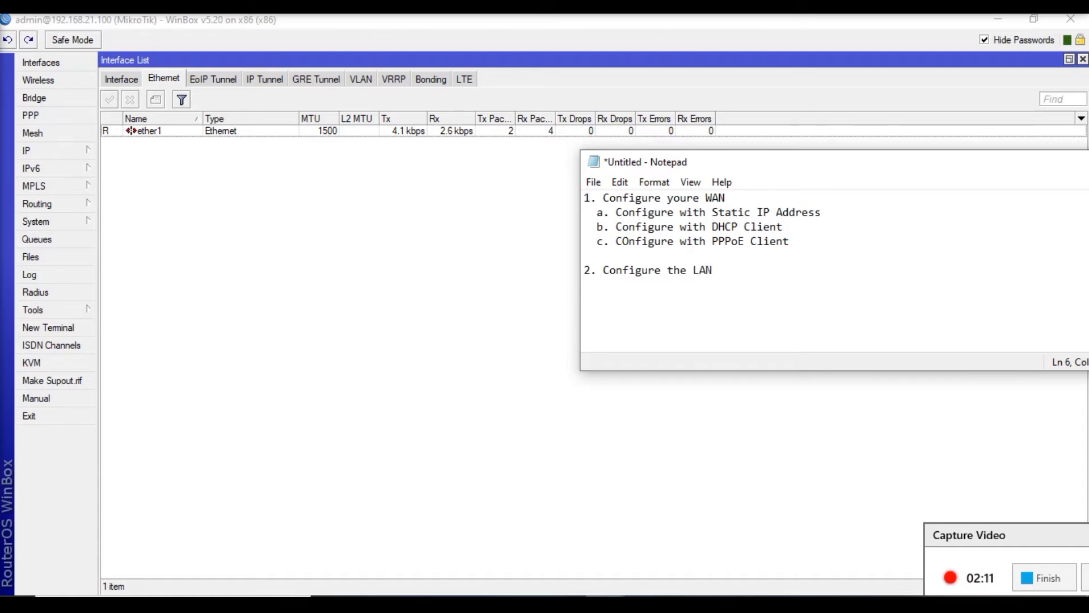
{"action": "type", "text": " port with DHCP "}
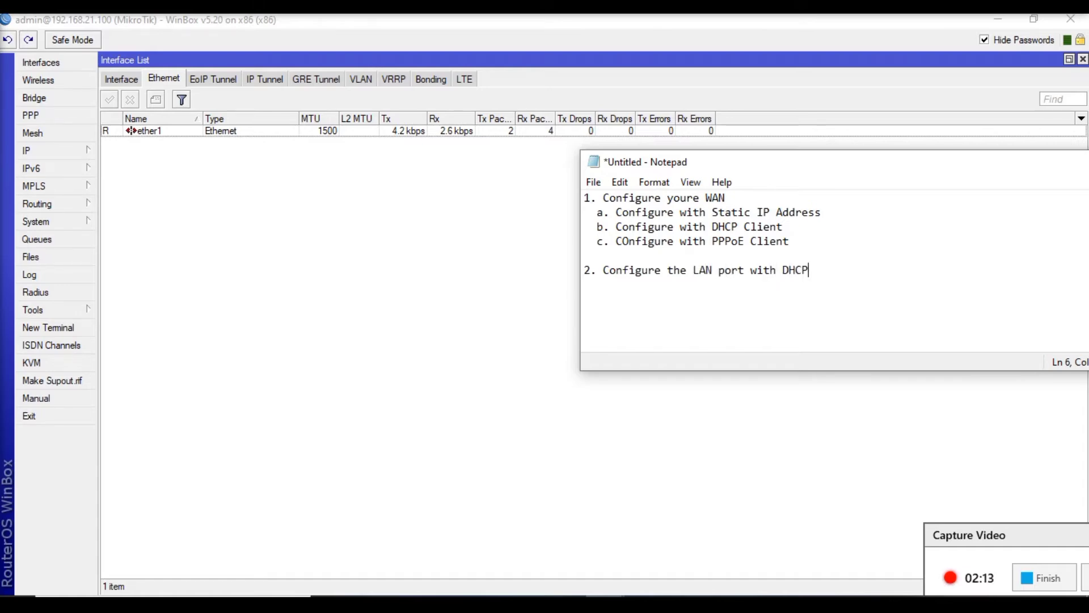
{"action": "type", "text": "Server"}
{"action": "key", "text": "Return"}
- Delete sub-items b and c, the DHCP client and PPPoE client lines, from the WAN section
{"action": "key", "text": "Up"}
{"action": "key", "text": "Up"}
{"action": "key", "text": "Up"}
{"action": "key", "text": "Up"}
{"action": "key", "text": "Up"}
{"action": "key", "text": "Right"}
{"action": "key", "text": "shift+Down"}
{"action": "key", "text": "shift+Down"}
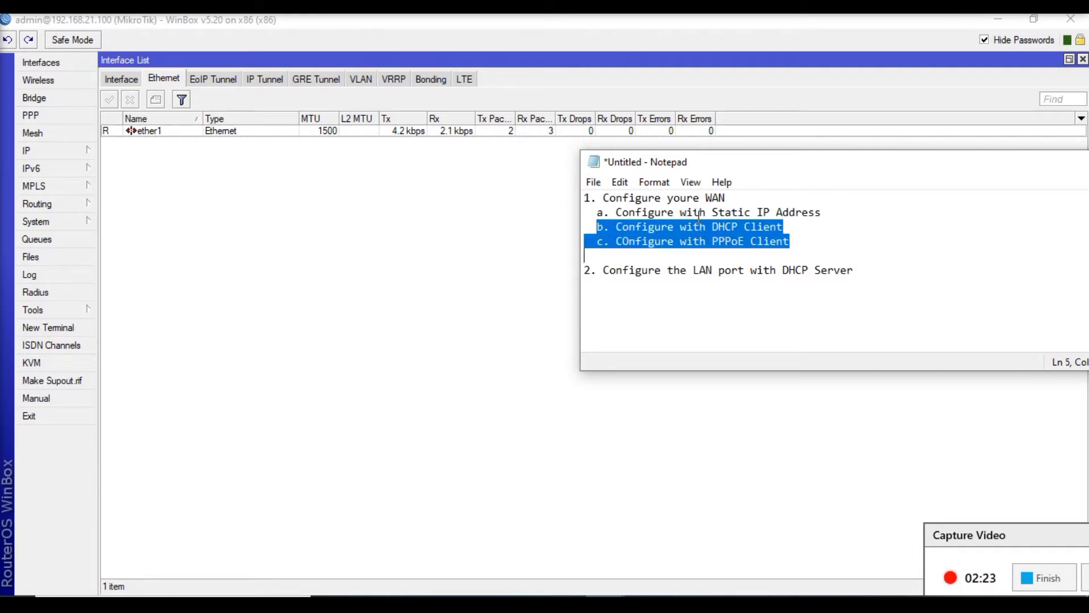
{"action": "key", "text": "Delete"}
- Insert several blank lines between the static IP sub-item and the LAN heading
{"action": "key", "text": "Up"}
{"action": "key", "text": "Left"}
{"action": "key", "text": "shift+Left"}
{"action": "key", "text": "Left"}
{"action": "key", "text": "Right"}
{"action": "key", "text": "Down"}
{"action": "key", "text": "Return"}
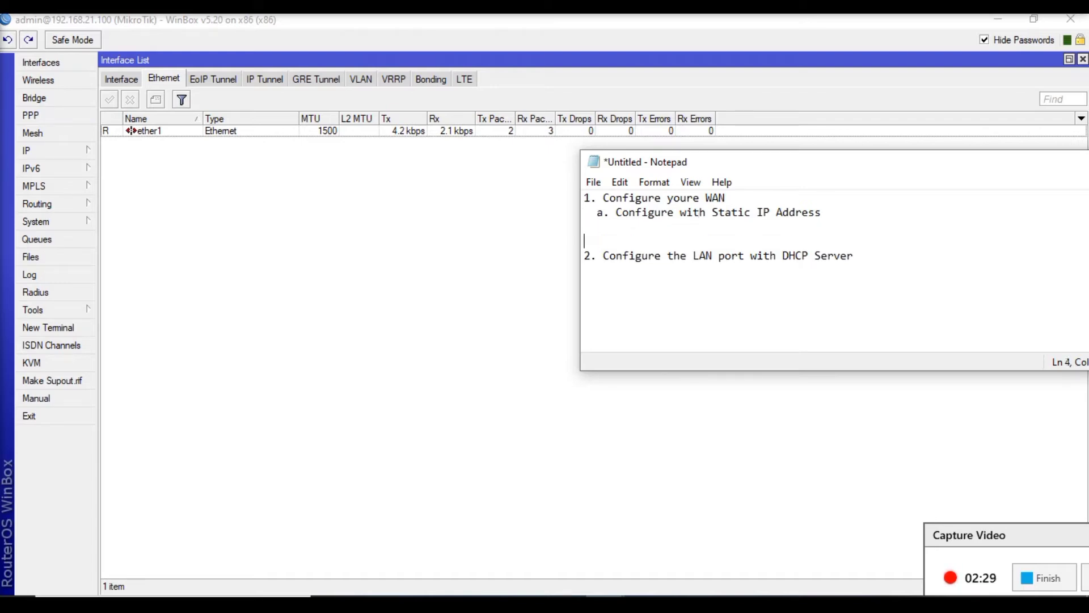
{"action": "key", "text": "Return"}
{"action": "key", "text": "Up"}
{"action": "key", "text": "Up"}
{"action": "key", "text": "Return"}
{"action": "key", "text": "Up"}
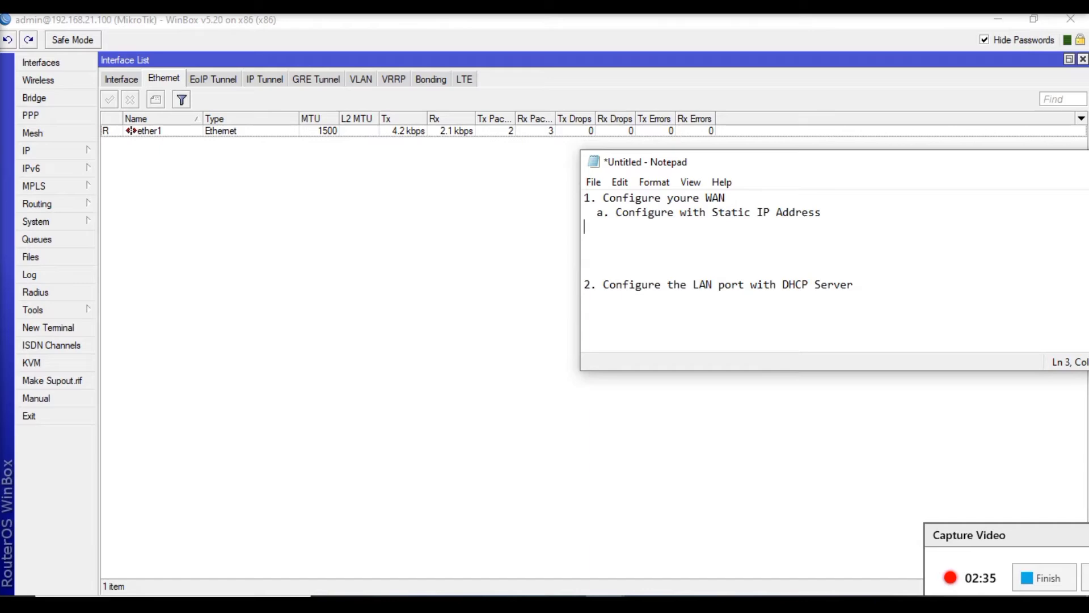
- Write "i) Set IP Address in addresses" directly below the static IP sub-item
{"action": "type", "text": "i) Sett"}
{"action": "key", "text": "BackSpace"}
{"action": "type", "text": "IP "}
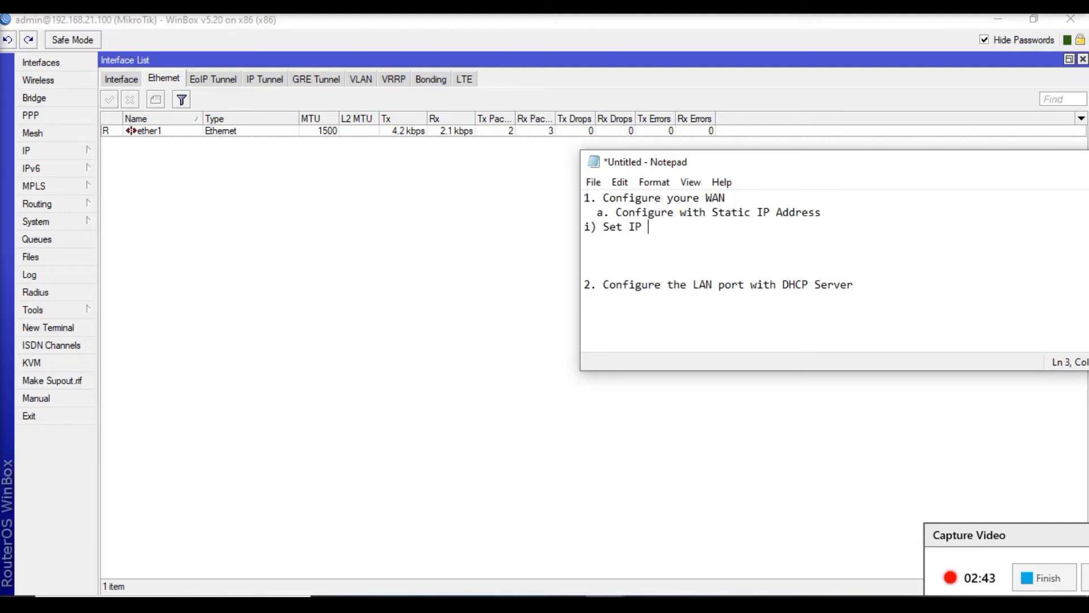
{"action": "type", "text": "Address in addresses"}
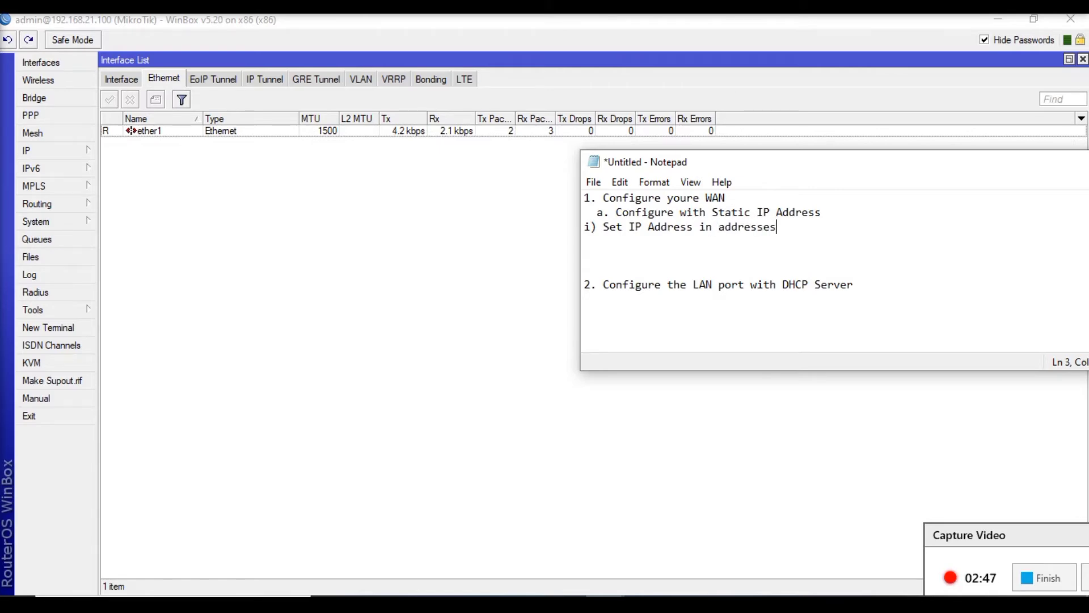
- Add "ii) Set DNS" as the second task under the static IP sub-item
{"action": "key", "text": "Return"}
{"action": "type", "text": "ii) Setip"}
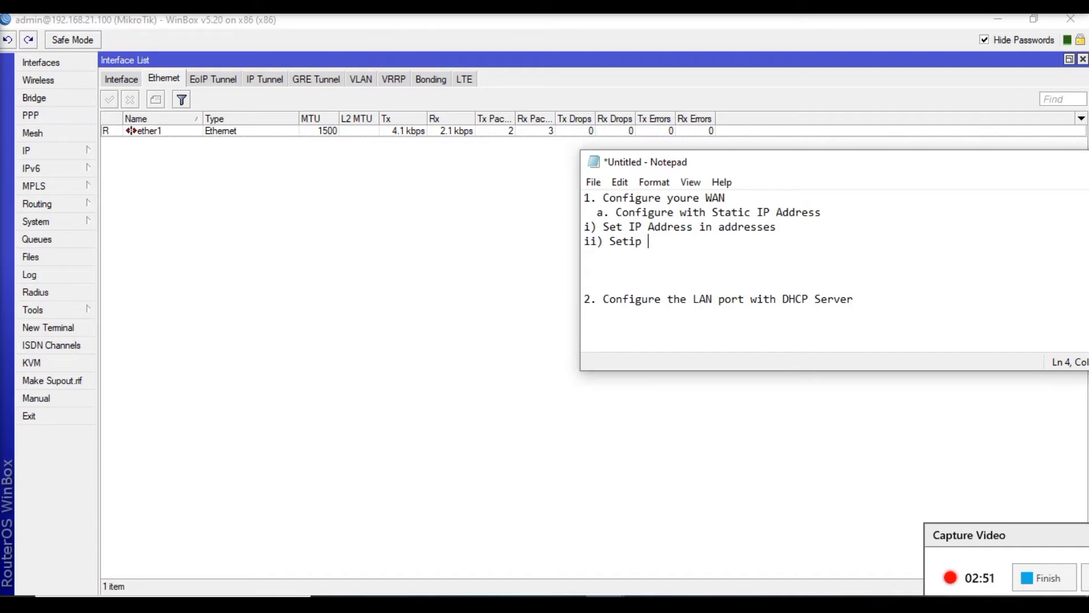
{"action": "key", "text": "BackSpace"}
{"action": "key", "text": "Return"}
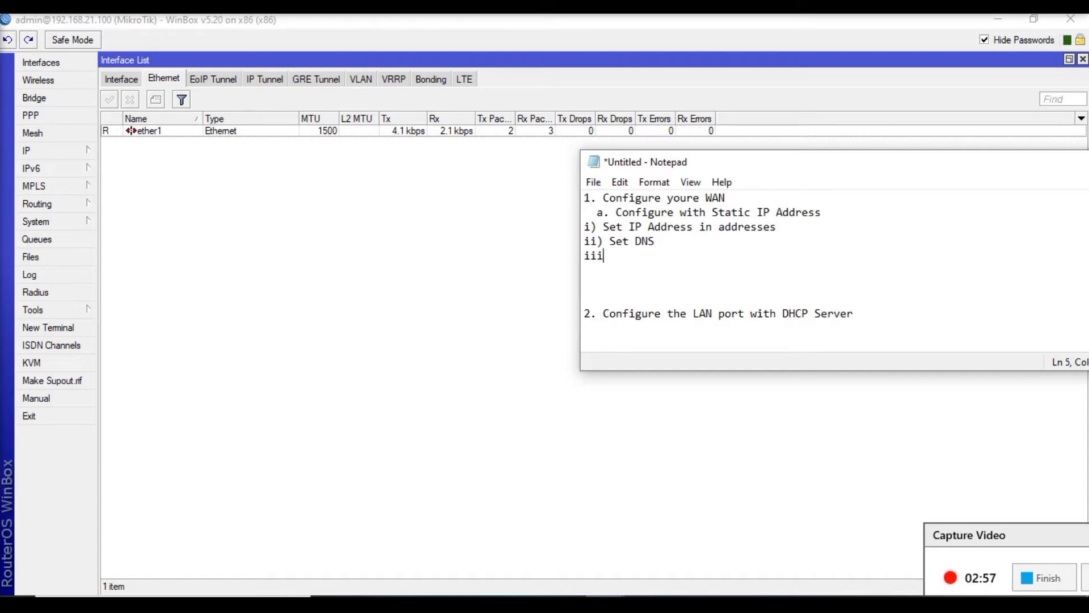
- Add "iii) Set route / Gateway address" as the third task under the static IP sub-item
{"action": "type", "text": "iii) Set route / Gateway address"}
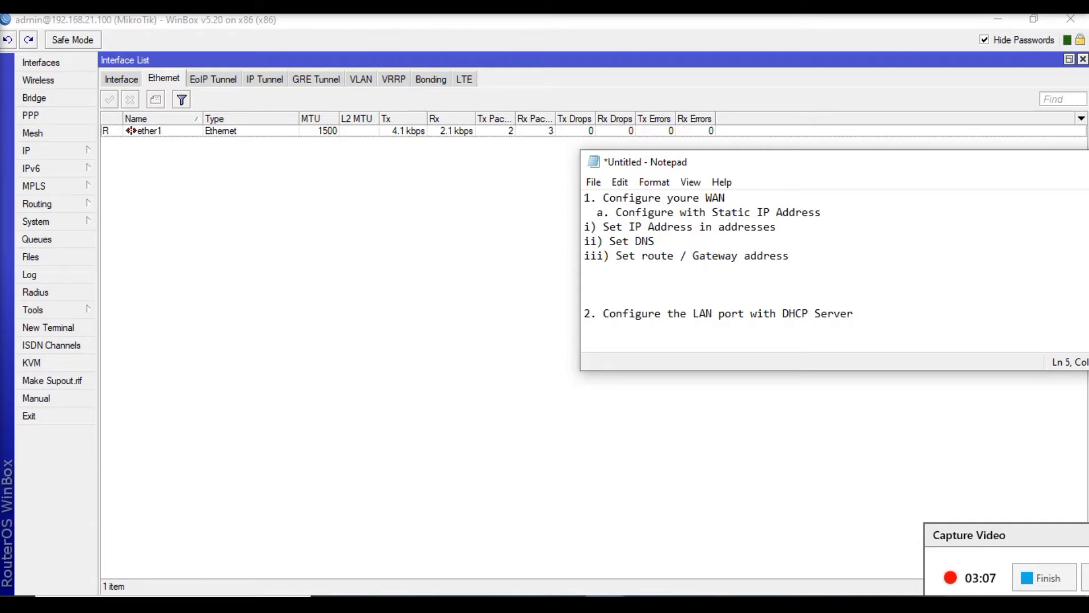
{"action": "left_click_drag", "start_coordinate": [800, 263], "coordinate": [584, 198]}
{"action": "left_click", "coordinate": [610, 289]}
- In WinBox, open the IP address list and remove the DHCP client entry for ether1
{"action": "left_click", "coordinate": [46, 152]}
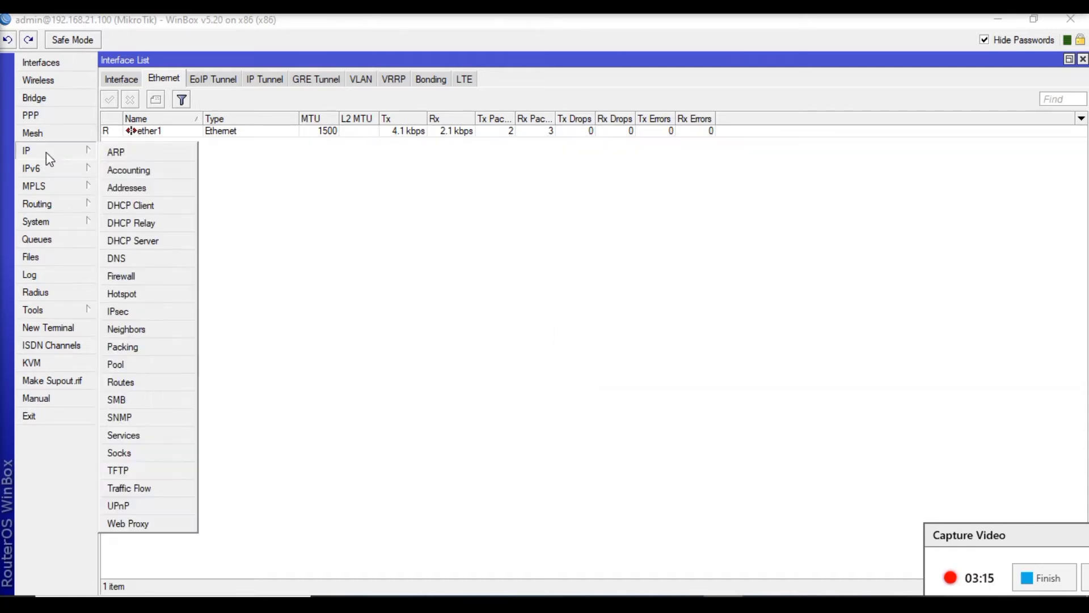
{"action": "left_click", "coordinate": [134, 189]}
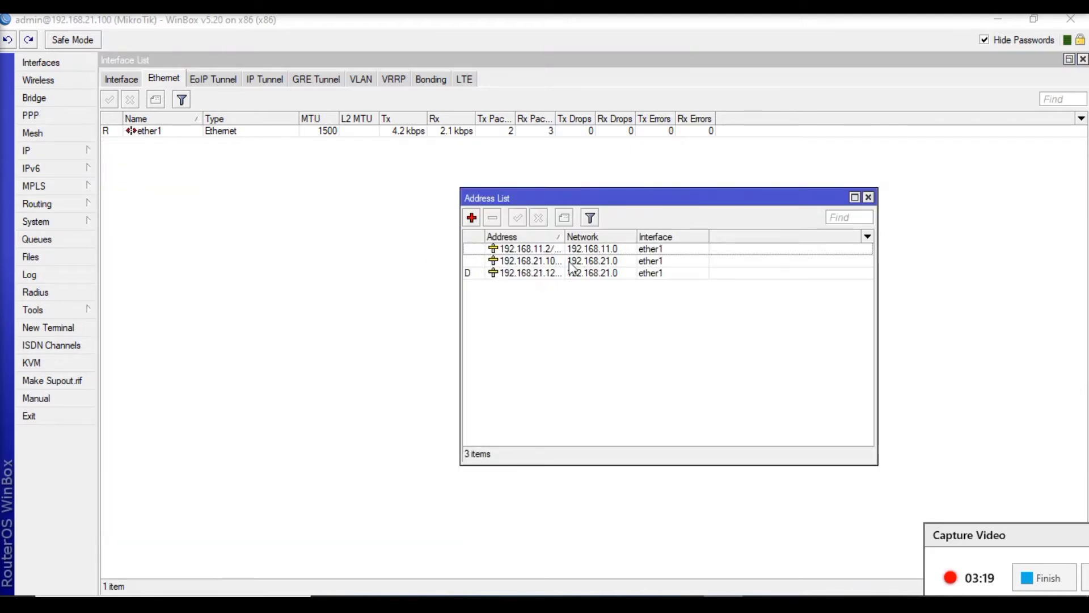
{"action": "left_click", "coordinate": [74, 151]}
{"action": "left_click", "coordinate": [136, 205]}
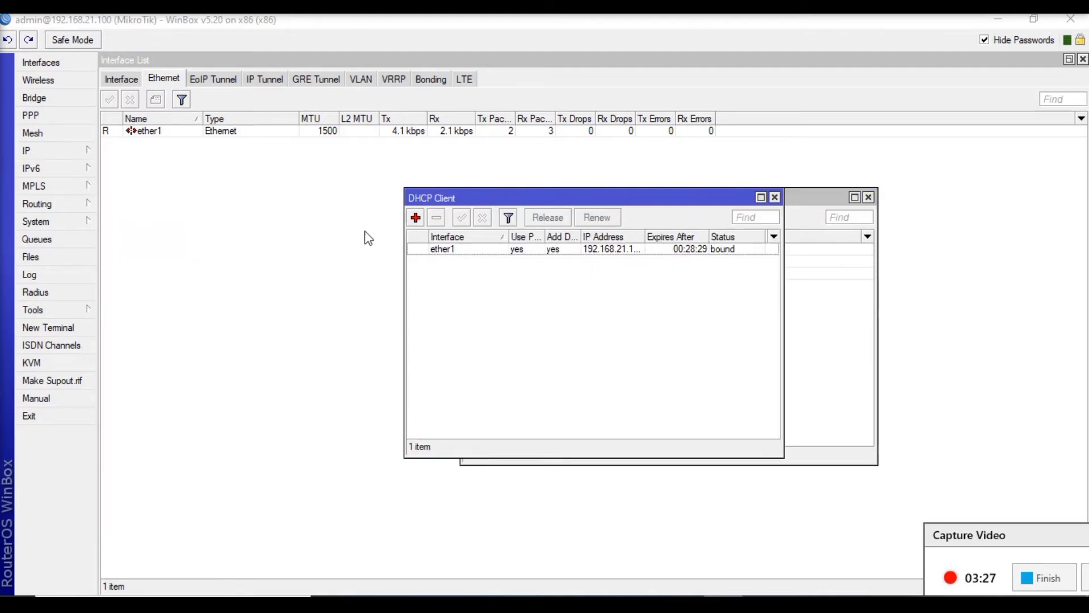
{"action": "left_click", "coordinate": [441, 252]}
{"action": "left_click", "coordinate": [437, 218]}
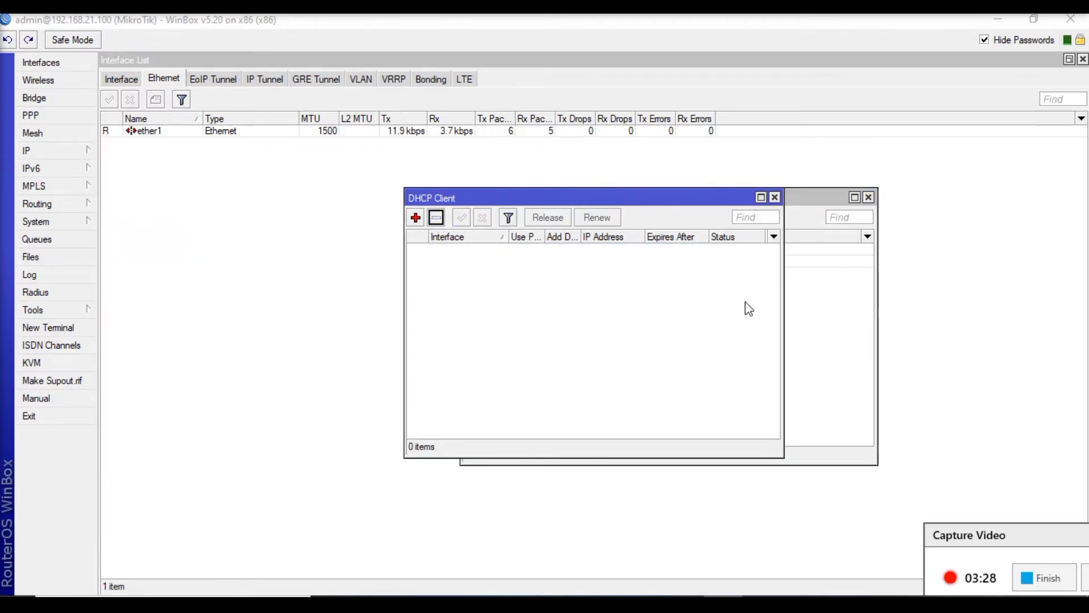
{"action": "left_click", "coordinate": [773, 197]}
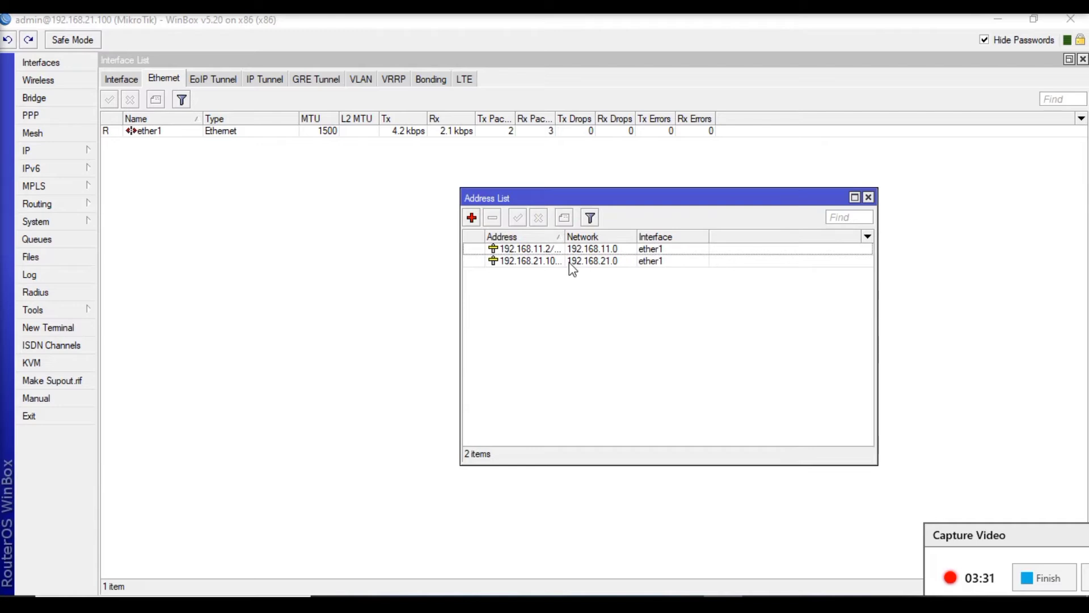
- Widen the Address column and remove the 192.168.11.2/24 address from ether1
{"action": "left_click_drag", "start_coordinate": [565, 237], "coordinate": [614, 239]}
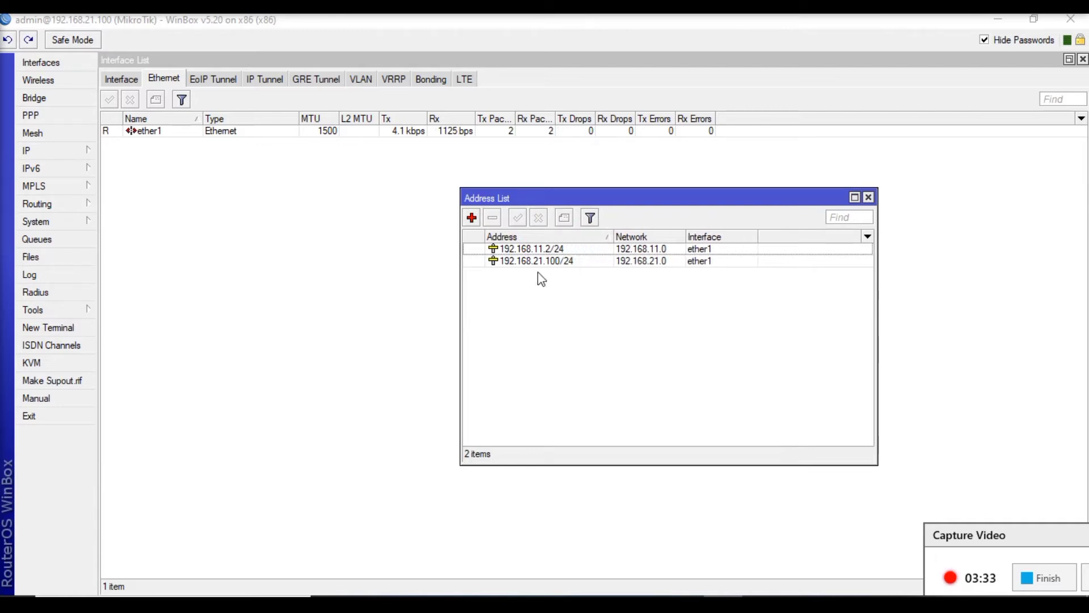
{"action": "left_click", "coordinate": [551, 250]}
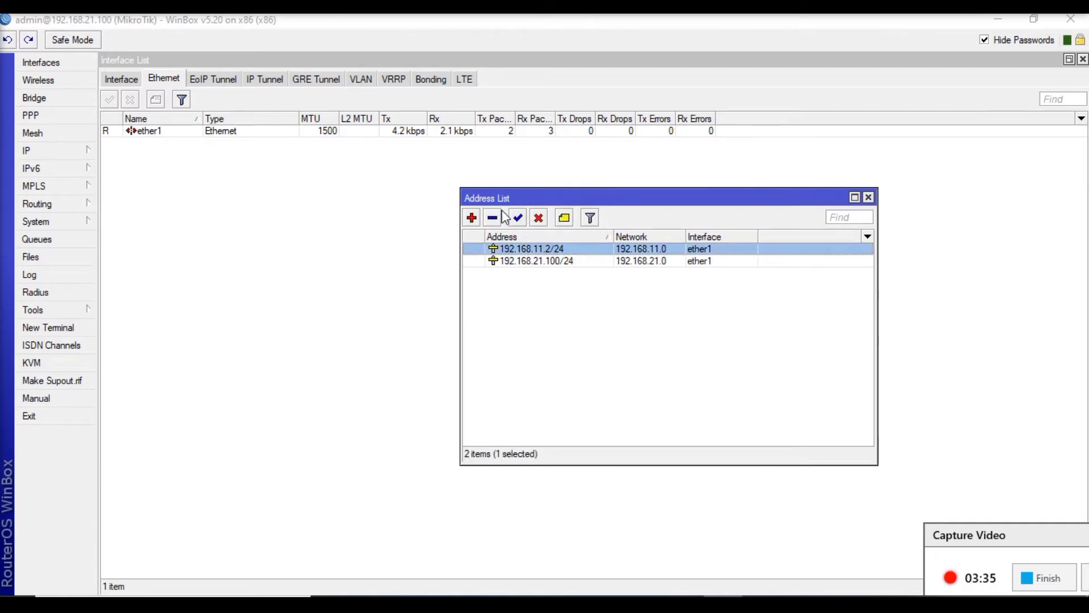
{"action": "left_click", "coordinate": [492, 218]}
- Review the settings of the 192.168.21.100/24 address on ether1, then close the address list
{"action": "double_click", "coordinate": [522, 252]}
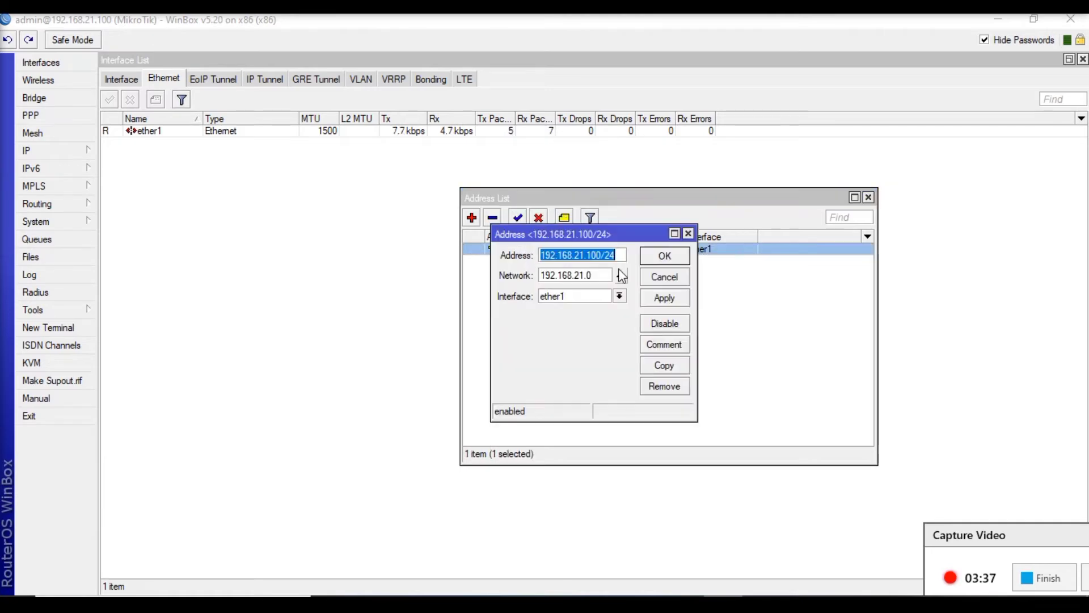
{"action": "left_click", "coordinate": [661, 258]}
{"action": "left_click", "coordinate": [869, 197]}
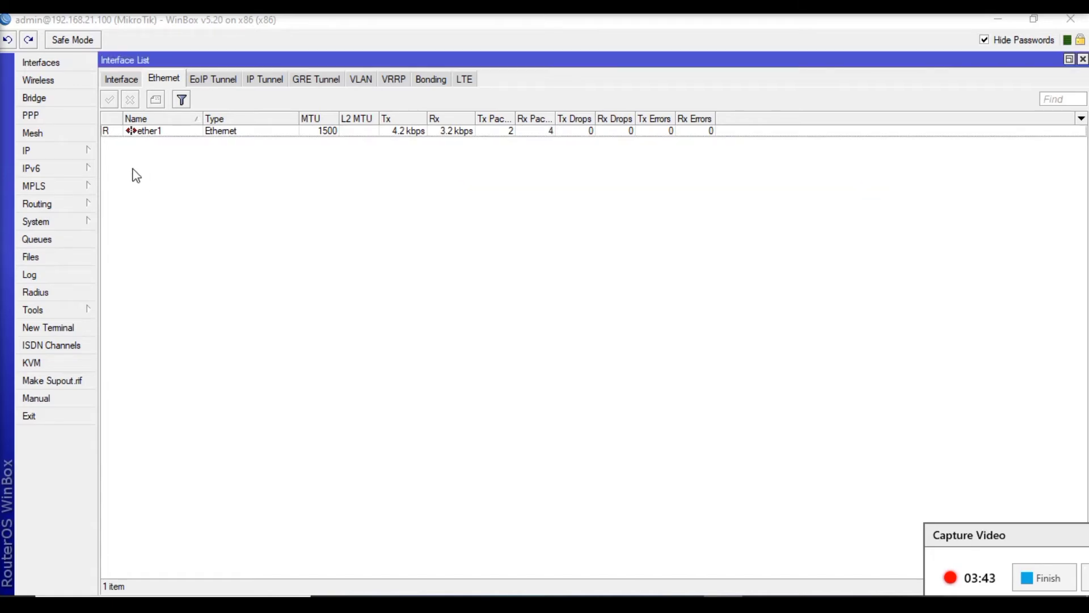
- Open the router's DNS settings and confirm 8.8.8.8 as the DNS server
{"action": "left_click", "coordinate": [39, 151]}
{"action": "left_click", "coordinate": [166, 262]}
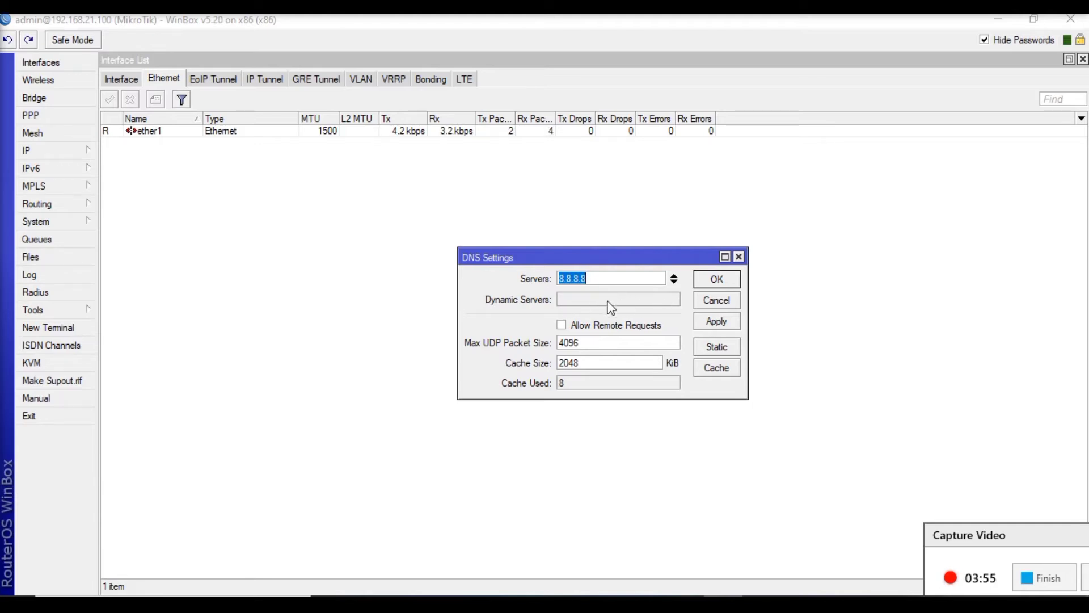
{"action": "left_click", "coordinate": [594, 276]}
{"action": "double_click", "coordinate": [604, 279]}
{"action": "left_click", "coordinate": [712, 280]}
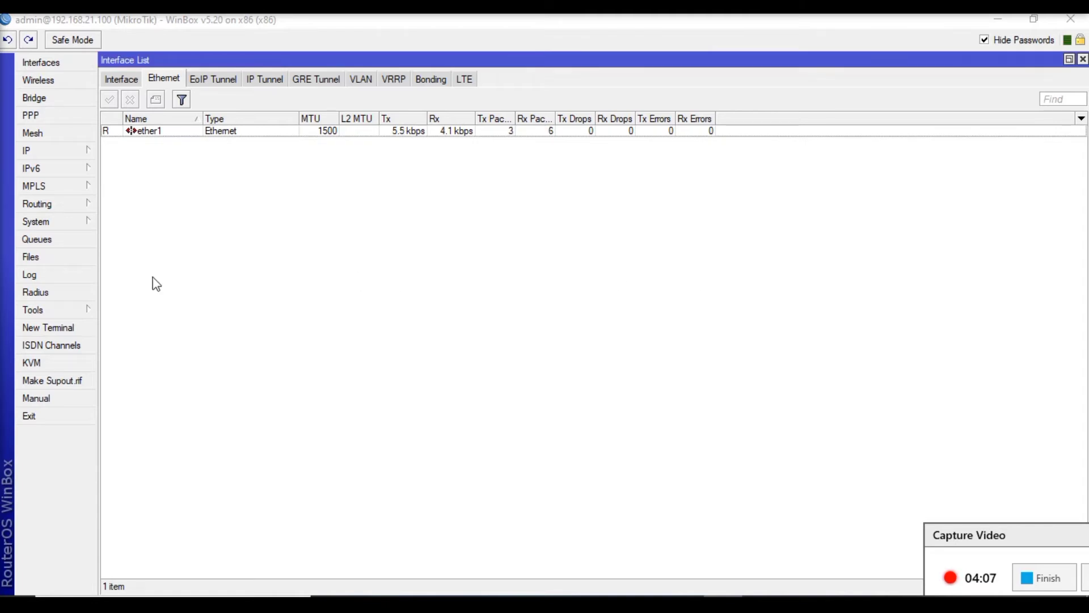
- Open a new terminal and ping google.com to test name resolution
{"action": "left_click", "coordinate": [83, 330]}
{"action": "type", "text": "ping google.co"}
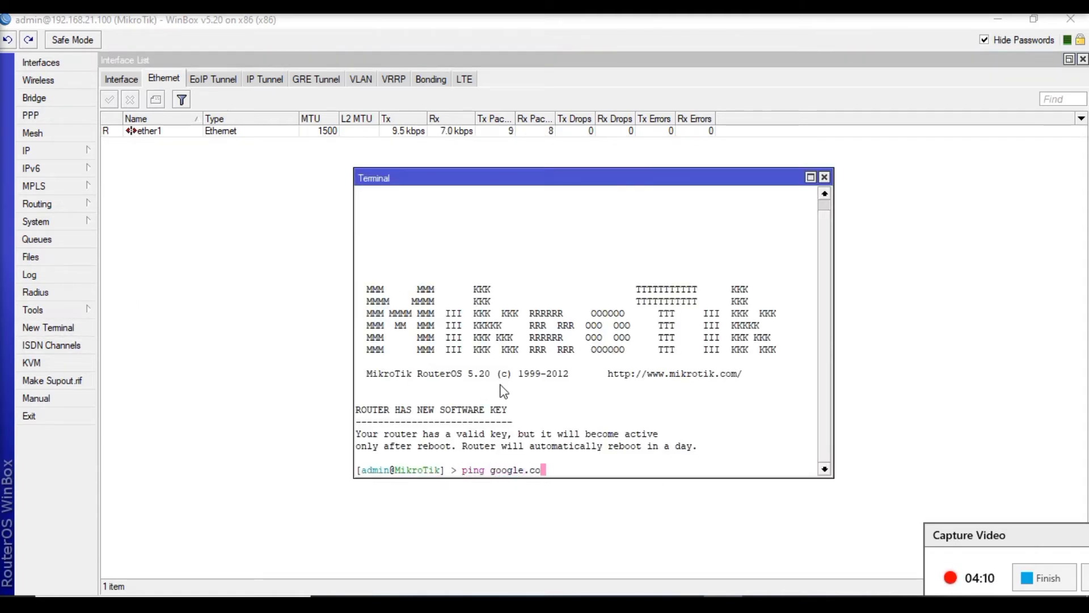
{"action": "type", "text": "m"}
{"action": "key", "text": "Return"}
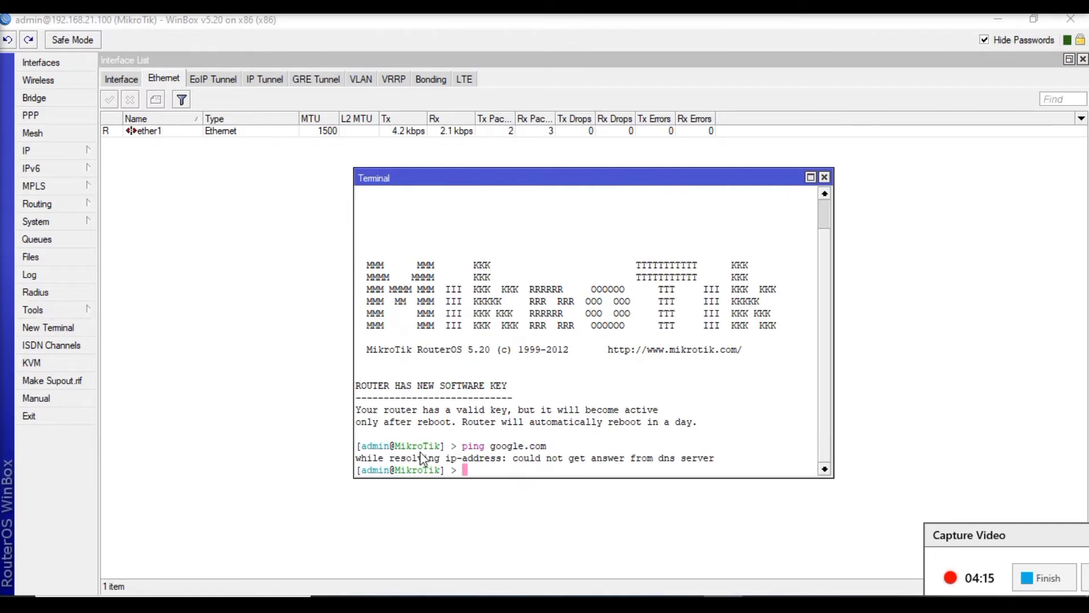
- Ping the router's own address, 192.168.21.100, in the terminal and stop the ping after a few packets
{"action": "type", "text": "ping 192.168.21.100"}
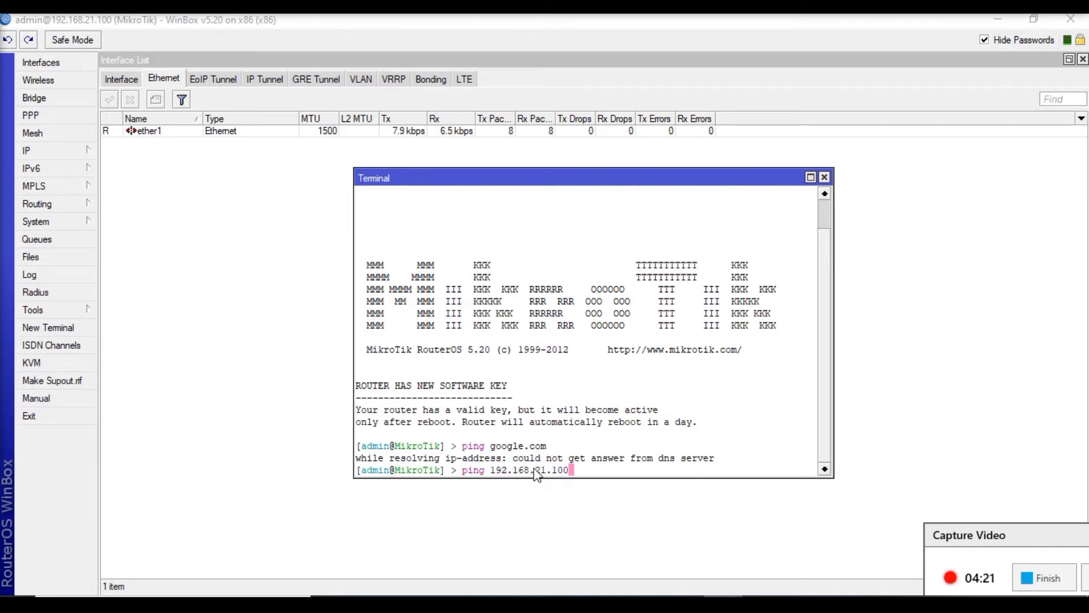
{"action": "key", "text": "Return"}
{"action": "key", "text": "ctrl+c"}
- Ping the gateway at 192.168.21.2 in the terminal, then stop the ping
{"action": "key", "text": "Up"}
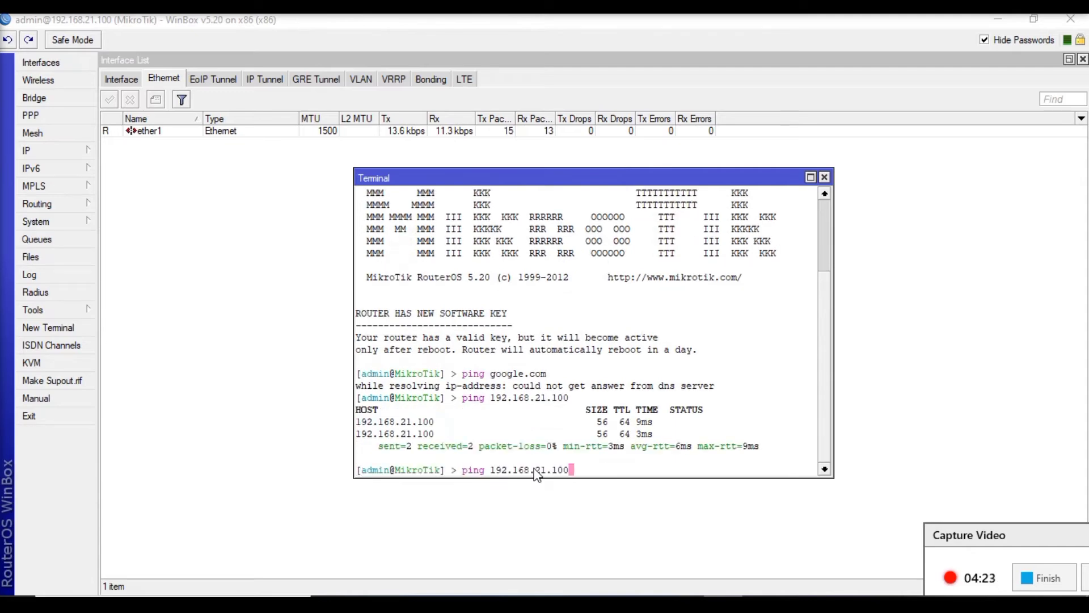
{"action": "key", "text": "BackSpace"}
{"action": "key", "text": "BackSpace"}
{"action": "type", "text": "2"}
{"action": "key", "text": "Return"}
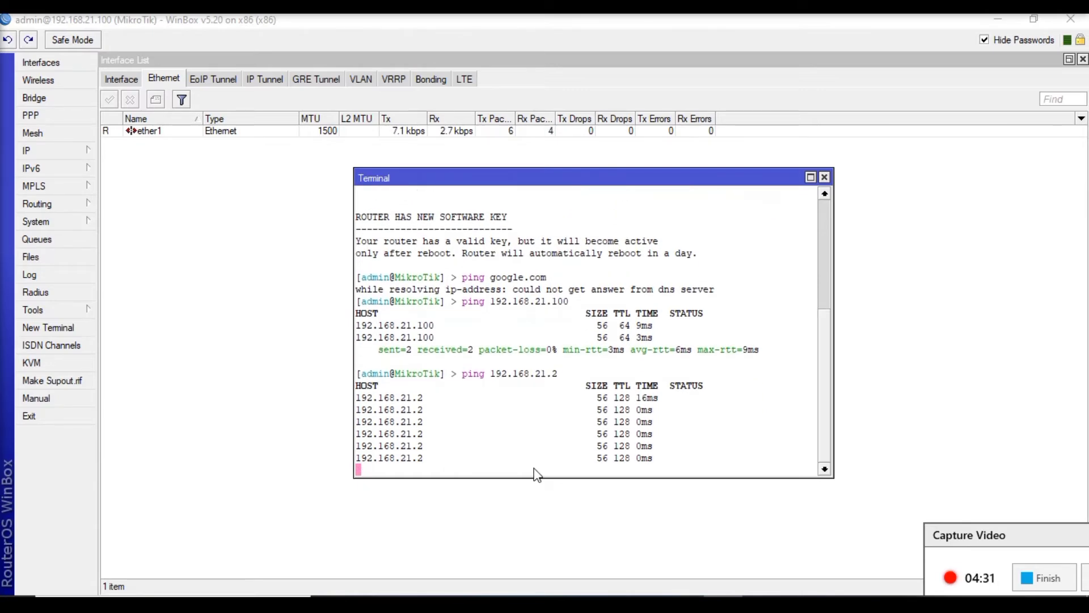
{"action": "key", "text": "ctrl+c"}
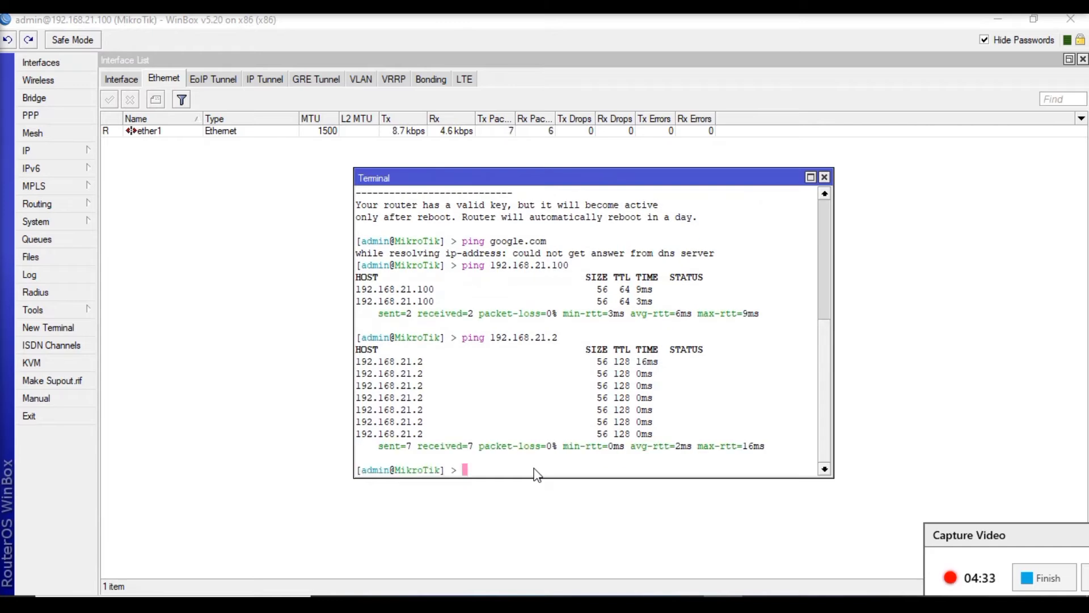
- Change the ping target to 8.8.8.8 and run the ping to test internet reachability
{"action": "key", "text": "Up"}
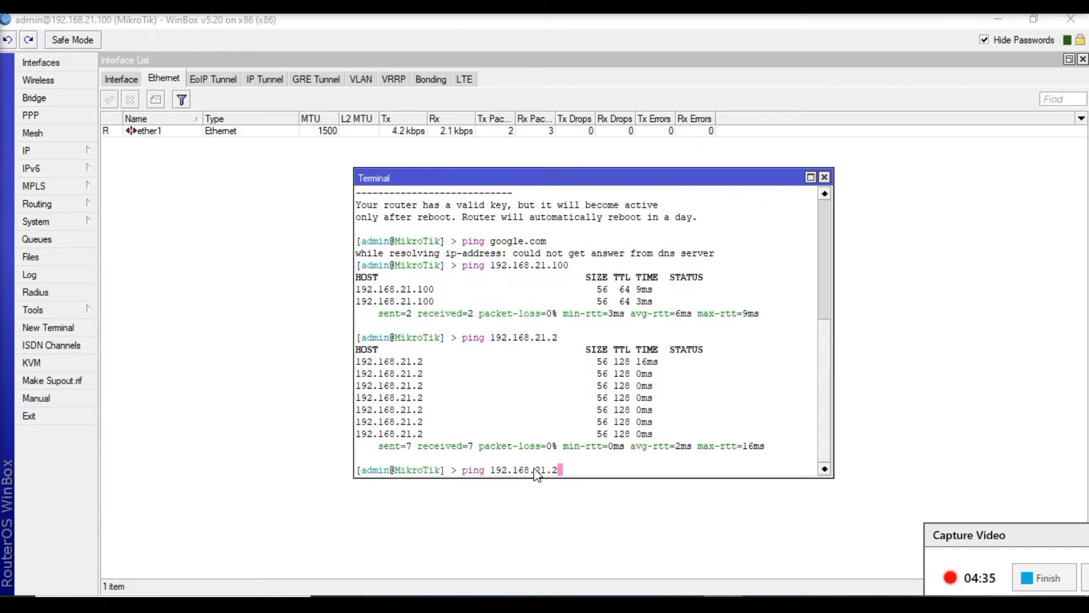
{"action": "key", "text": "BackSpace"}
{"action": "key", "text": "BackSpace"}
{"action": "key", "text": "BackSpace"}
{"action": "key", "text": "BackSpace"}
{"action": "key", "text": "BackSpace"}
{"action": "key", "text": "BackSpace"}
{"action": "key", "text": "BackSpace"}
{"action": "key", "text": "BackSpace"}
{"action": "key", "text": "BackSpace"}
{"action": "key", "text": "BackSpace"}
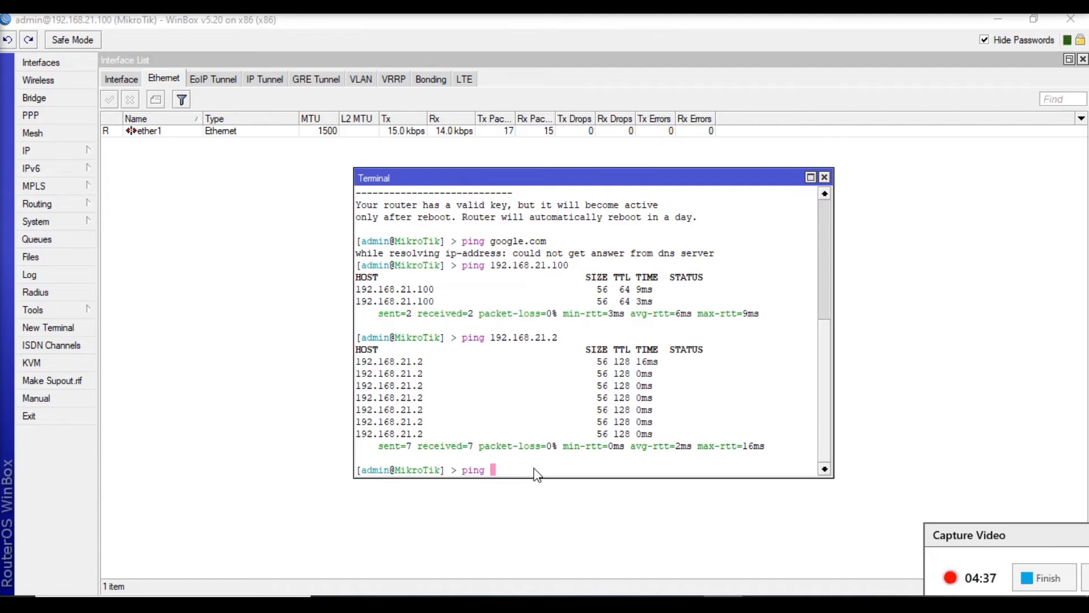
{"action": "type", "text": "8.8.8.8"}
{"action": "key", "text": "Return"}
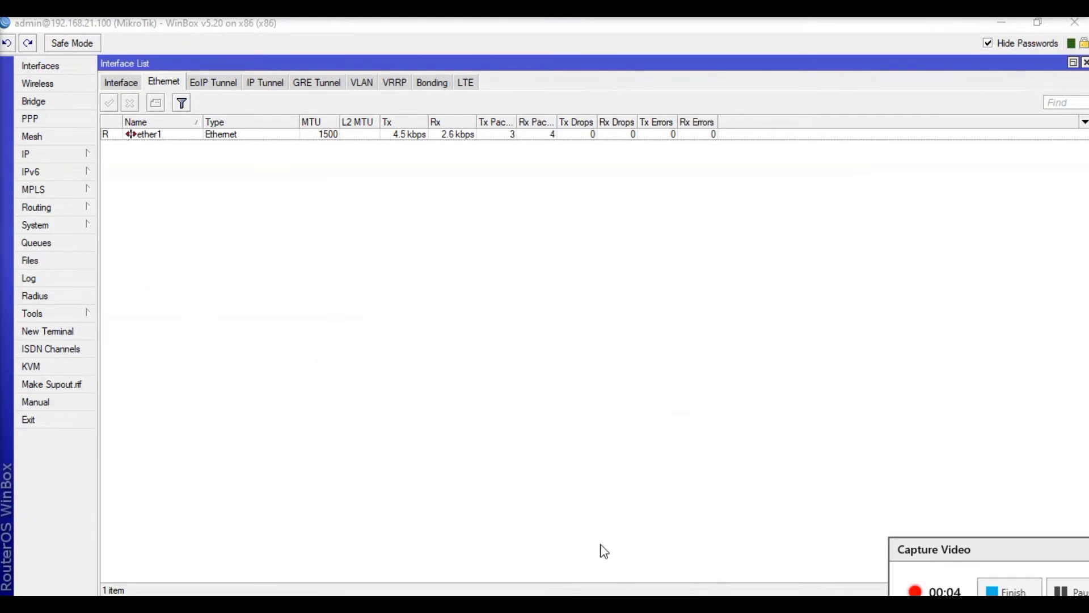
- Check the router's IP address list and its DNS settings
{"action": "left_click", "coordinate": [40, 158]}
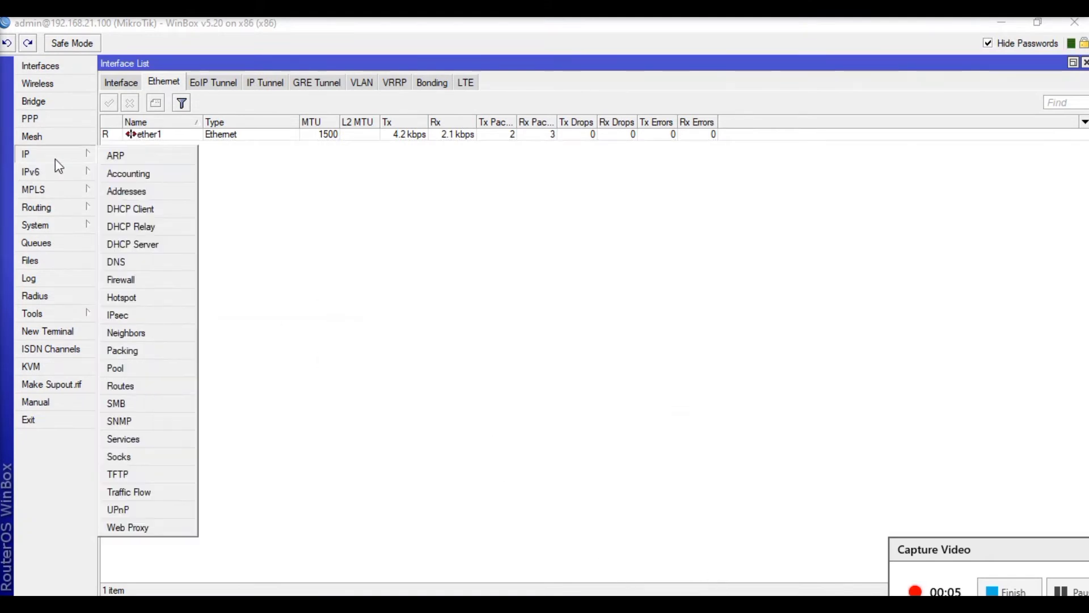
{"action": "left_click", "coordinate": [126, 191]}
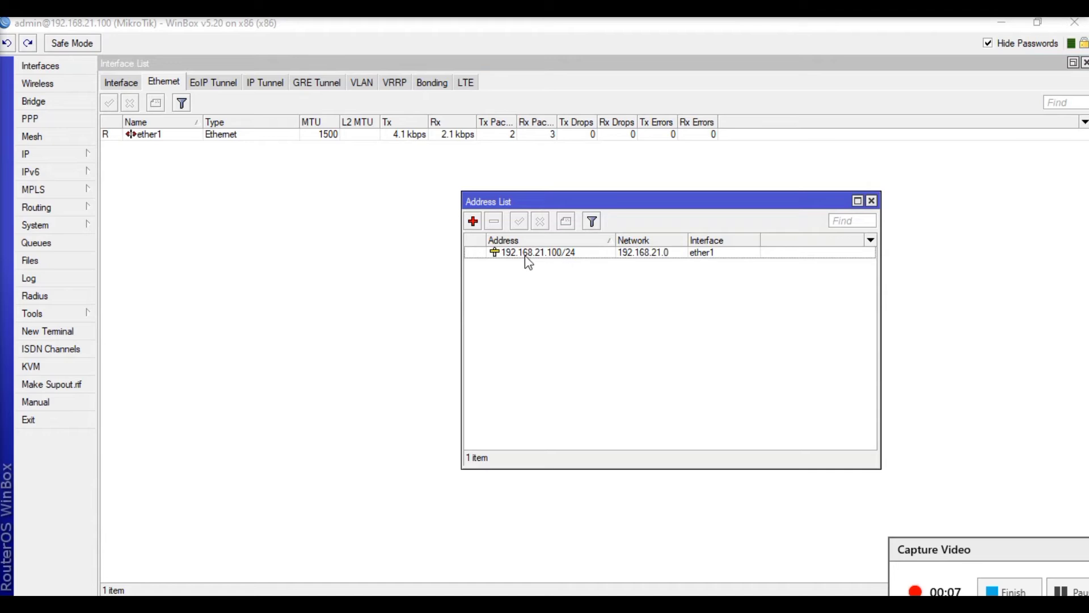
{"action": "left_click", "coordinate": [333, 268]}
{"action": "left_click", "coordinate": [72, 156]}
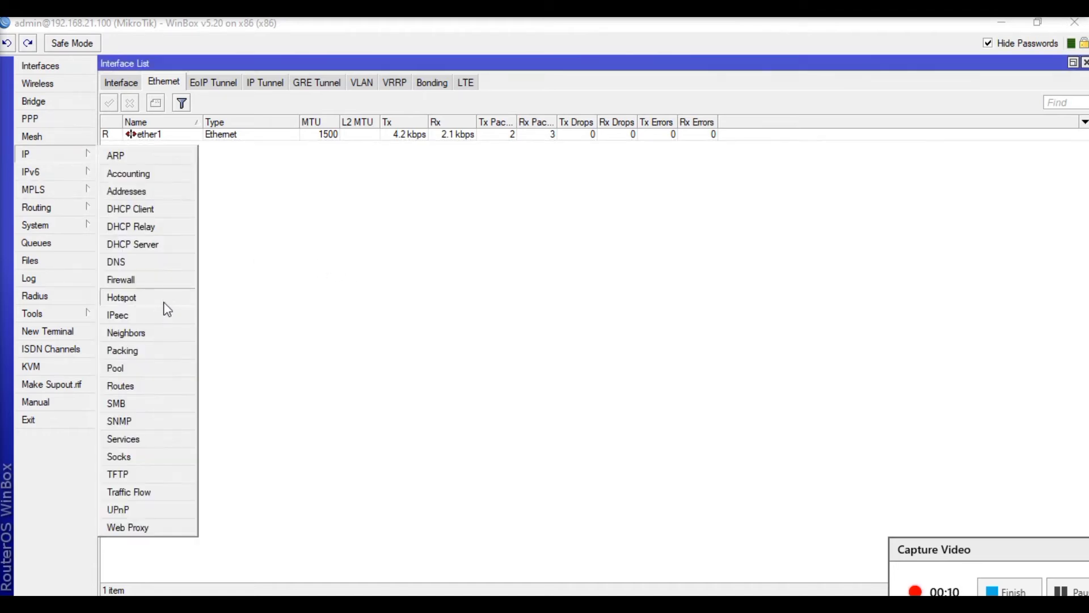
{"action": "left_click", "coordinate": [117, 263]}
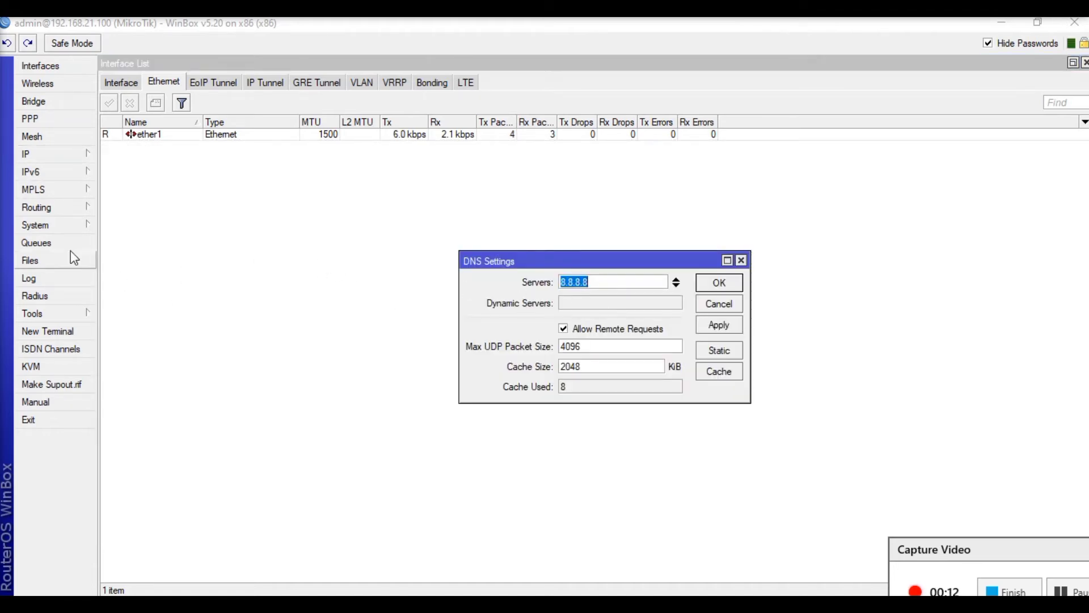
- Add a static default route for destination 0.0.0.0/0 with gateway 192.168.21.2, and save it
{"action": "left_click", "coordinate": [70, 159]}
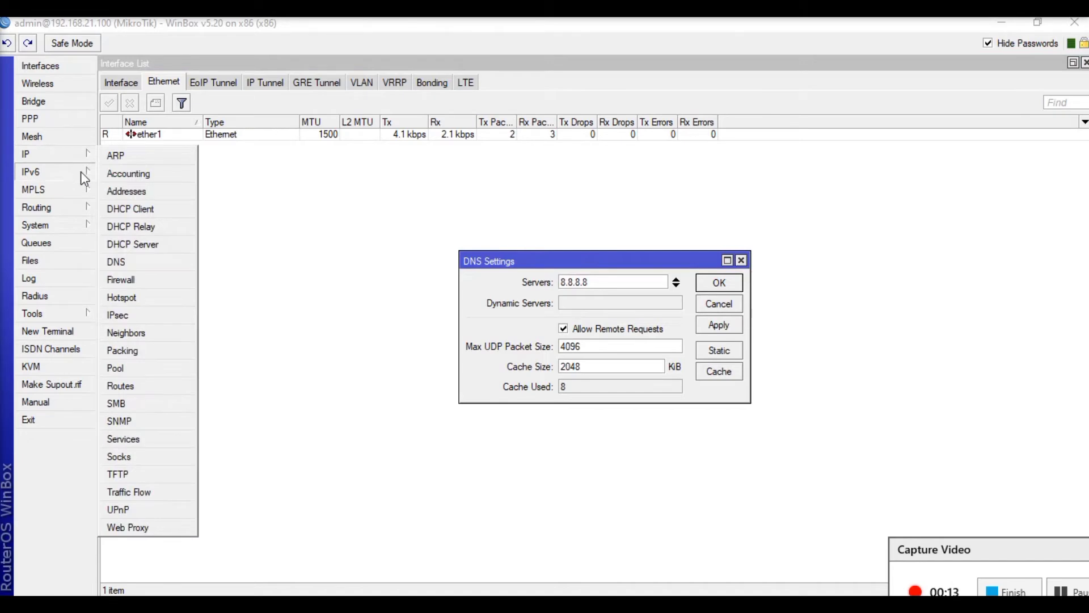
{"action": "left_click", "coordinate": [146, 383]}
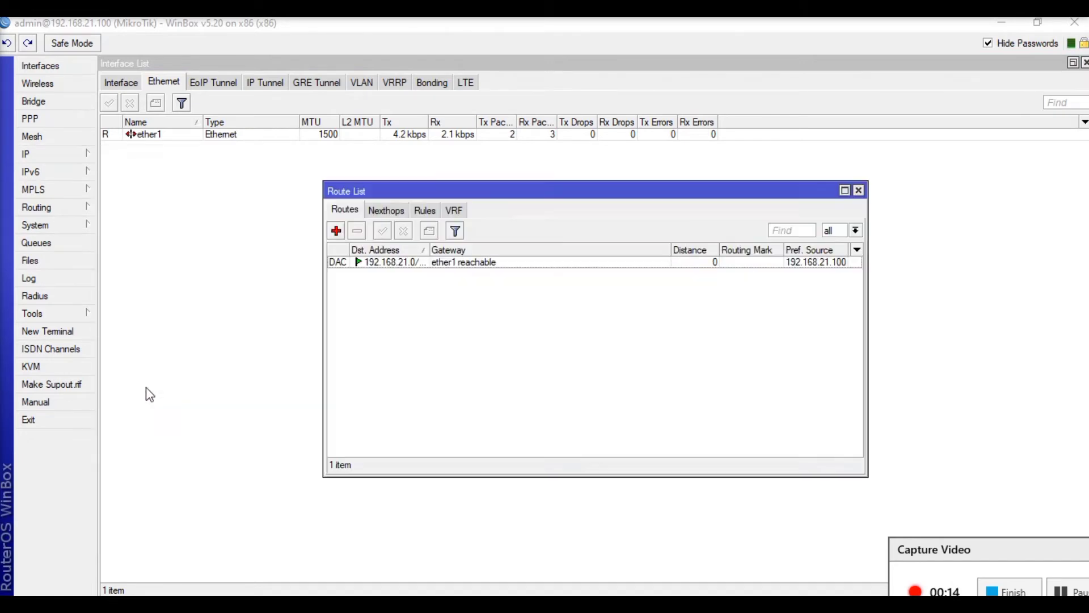
{"action": "left_click", "coordinate": [336, 232]}
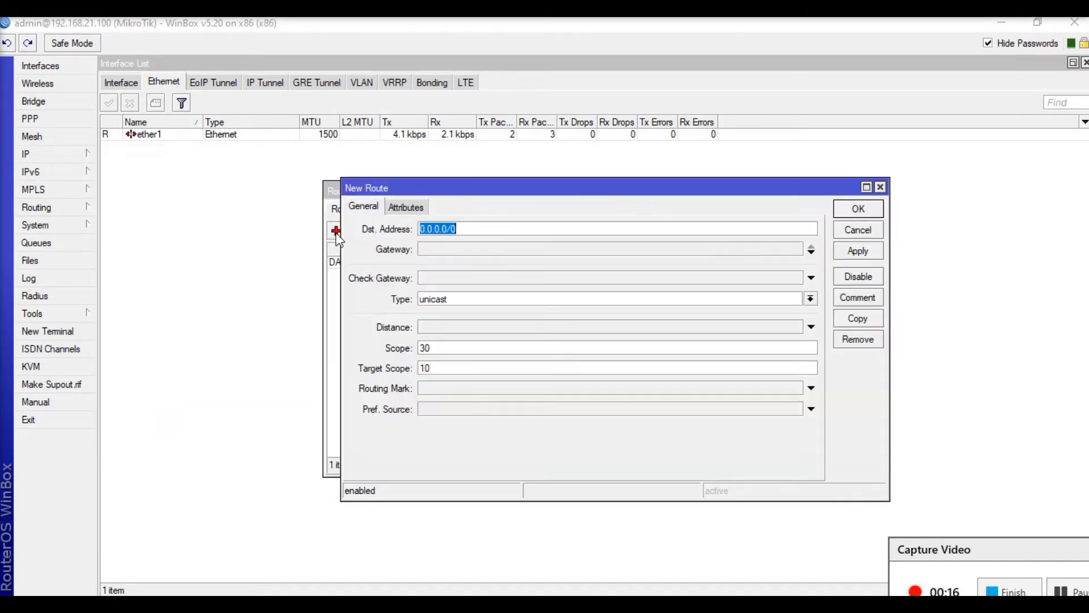
{"action": "left_click", "coordinate": [439, 249]}
{"action": "type", "text": "0.0.0.0"}
{"action": "left_click_drag", "start_coordinate": [452, 250], "coordinate": [423, 250]}
{"action": "type", "text": "192"}
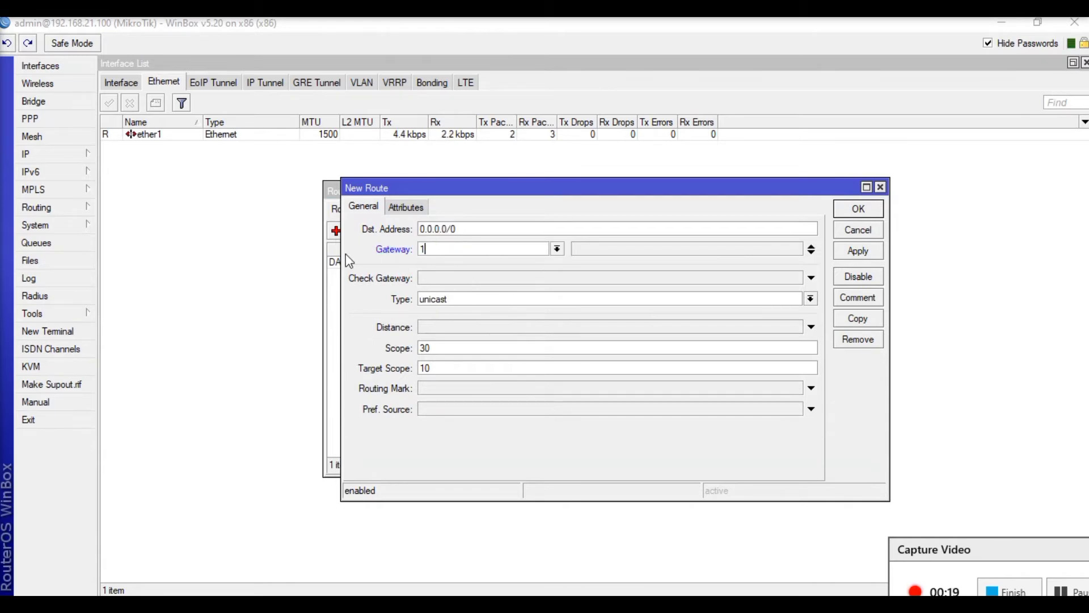
{"action": "type", "text": ".168"}
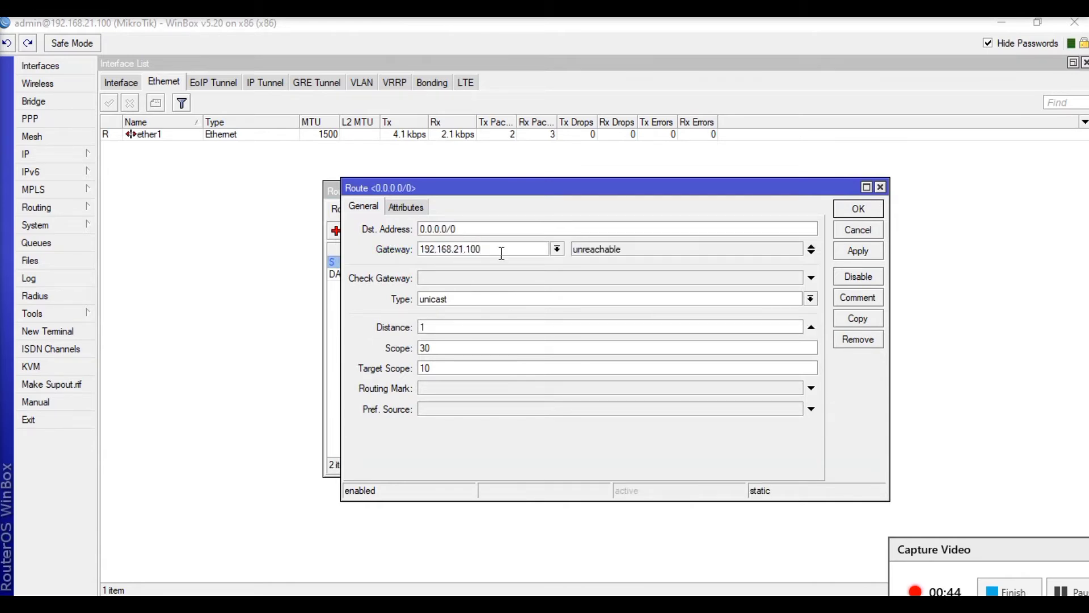
{"action": "key", "text": "BackSpace"}
{"action": "key", "text": "BackSpace"}
{"action": "key", "text": "BackSpace"}
{"action": "type", "text": "21.2"}
{"action": "left_click", "coordinate": [871, 253]}
{"action": "left_click", "coordinate": [847, 211]}
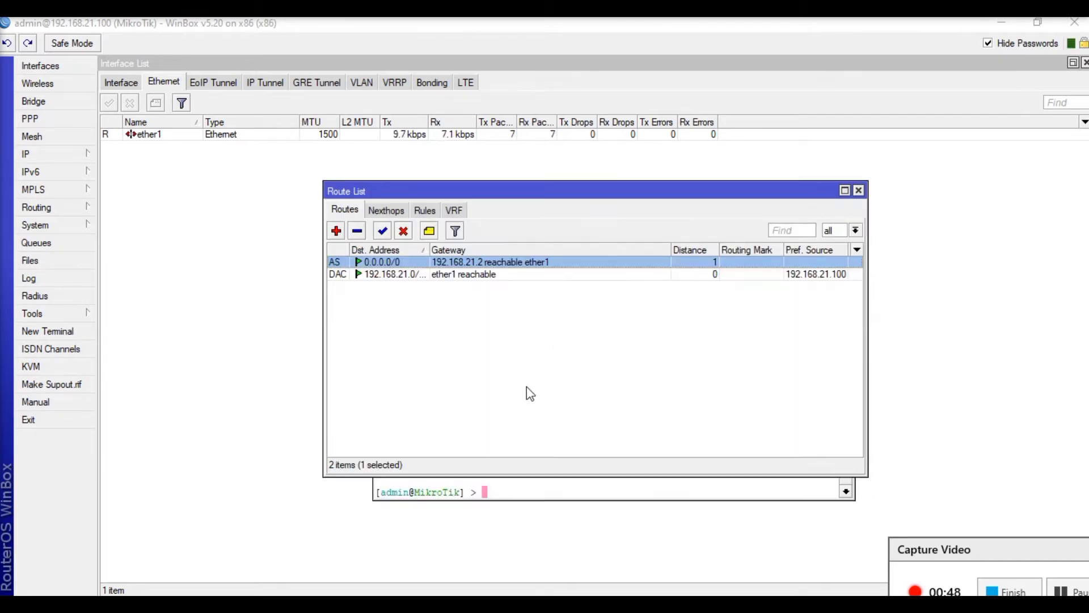
- Return to the terminal and repeat the ping to 8.8.8.8 to test the new route, then stop it
{"action": "left_click", "coordinate": [491, 496]}
{"action": "key", "text": "Return"}
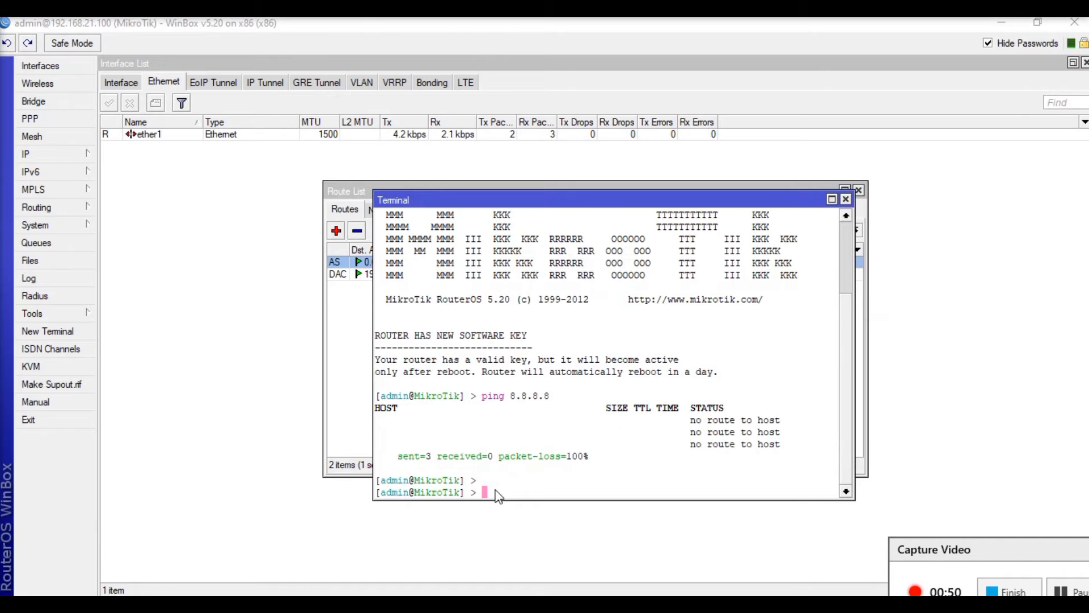
{"action": "key", "text": "Up"}
{"action": "key", "text": "Return"}
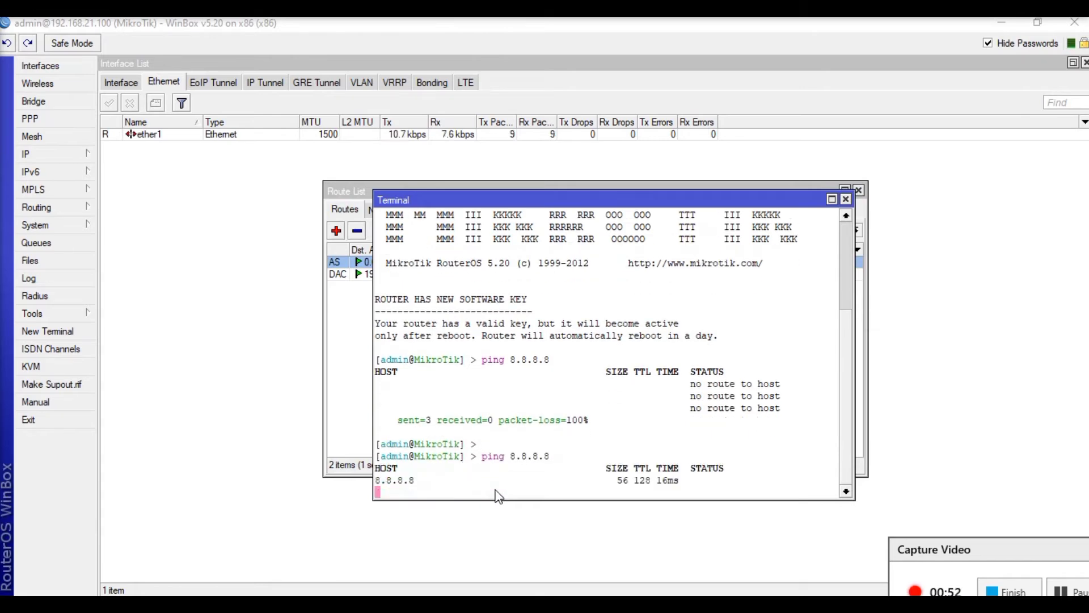
{"action": "key", "text": "ctrl+c"}
- Ping google.com in the terminal to test DNS over the new route, then stop the ping
{"action": "type", "text": "ping"}
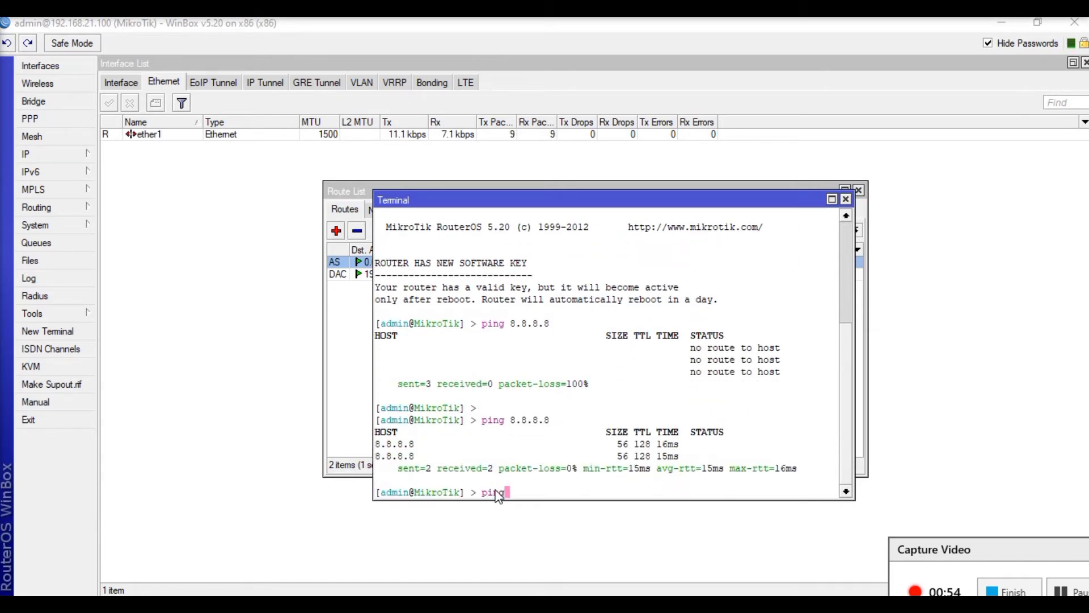
{"action": "type", "text": " google.com"}
{"action": "key", "text": "Return"}
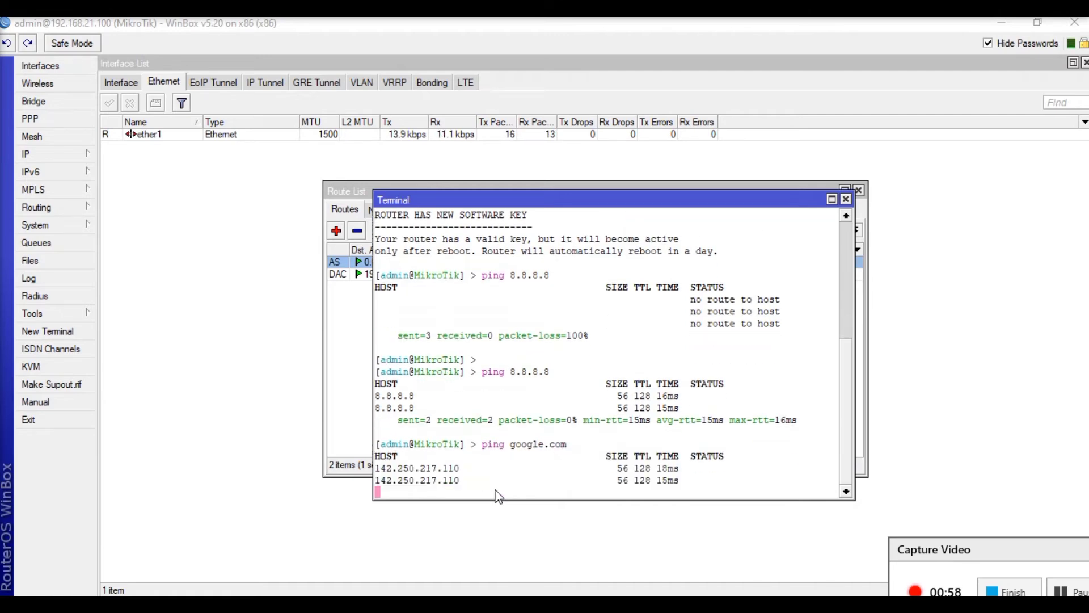
{"action": "key", "text": "ctrl+c"}
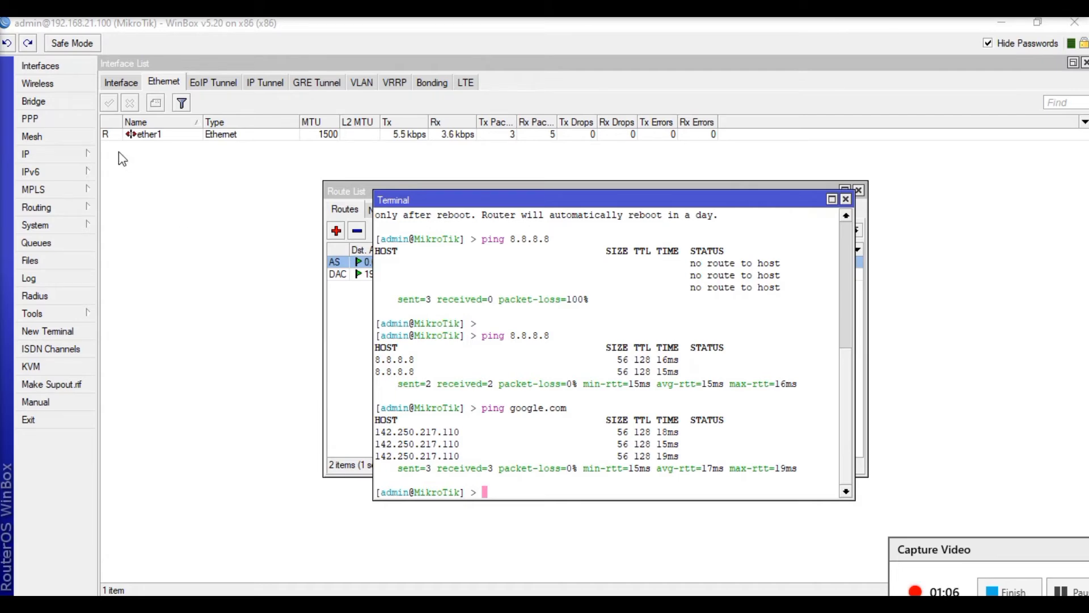
{"action": "left_click", "coordinate": [82, 154]}
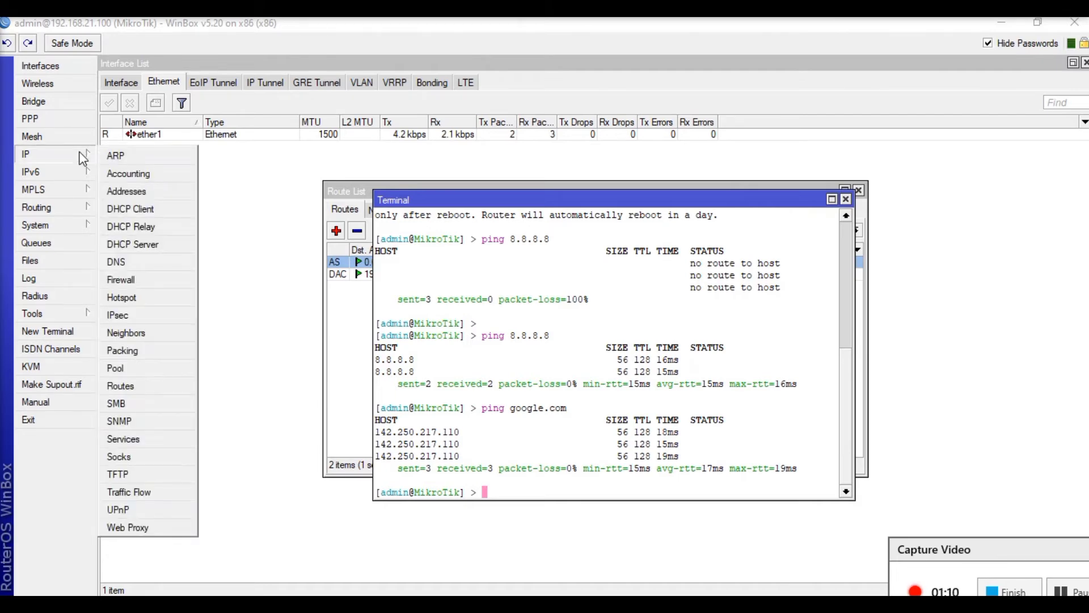
{"action": "left_click", "coordinate": [258, 238]}
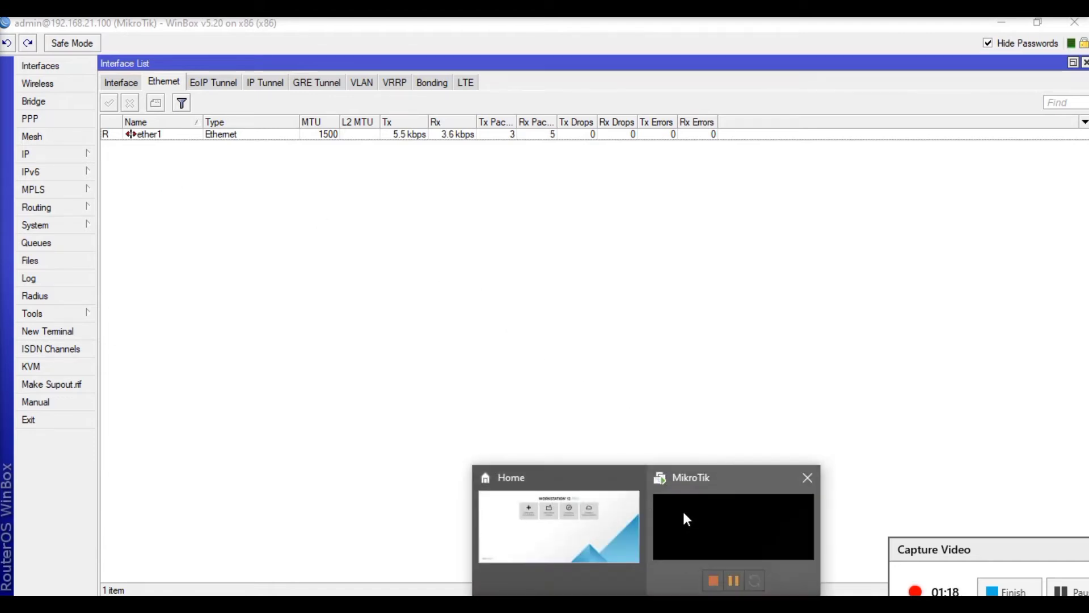
- Switch to VMware Workstation and open the network adapter settings of the MikroTik virtual machine
{"action": "left_click", "coordinate": [675, 493]}
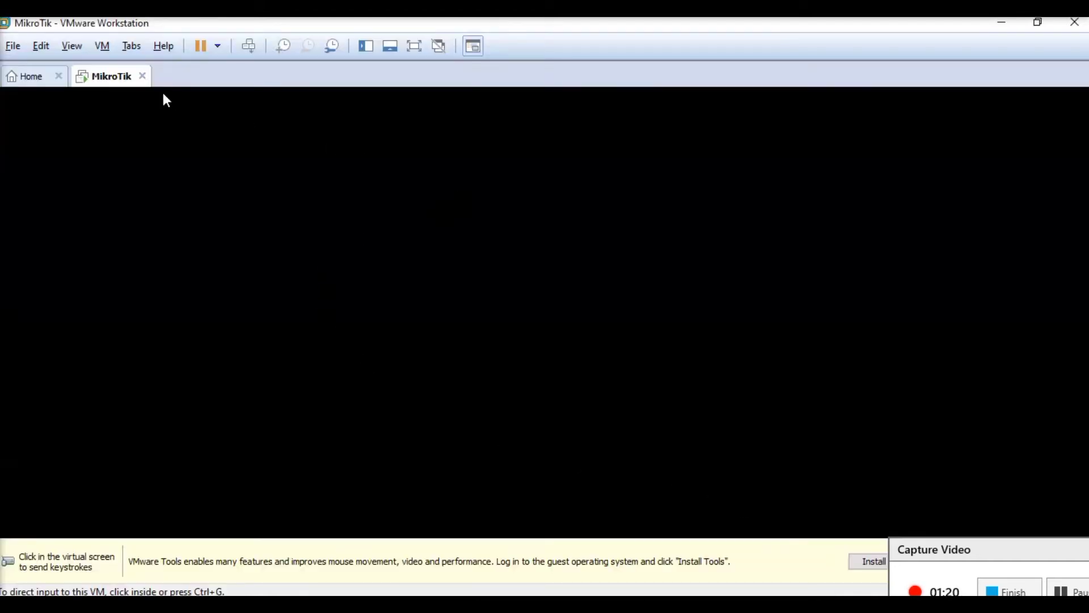
{"action": "right_click", "coordinate": [97, 76]}
{"action": "left_click", "coordinate": [161, 287]}
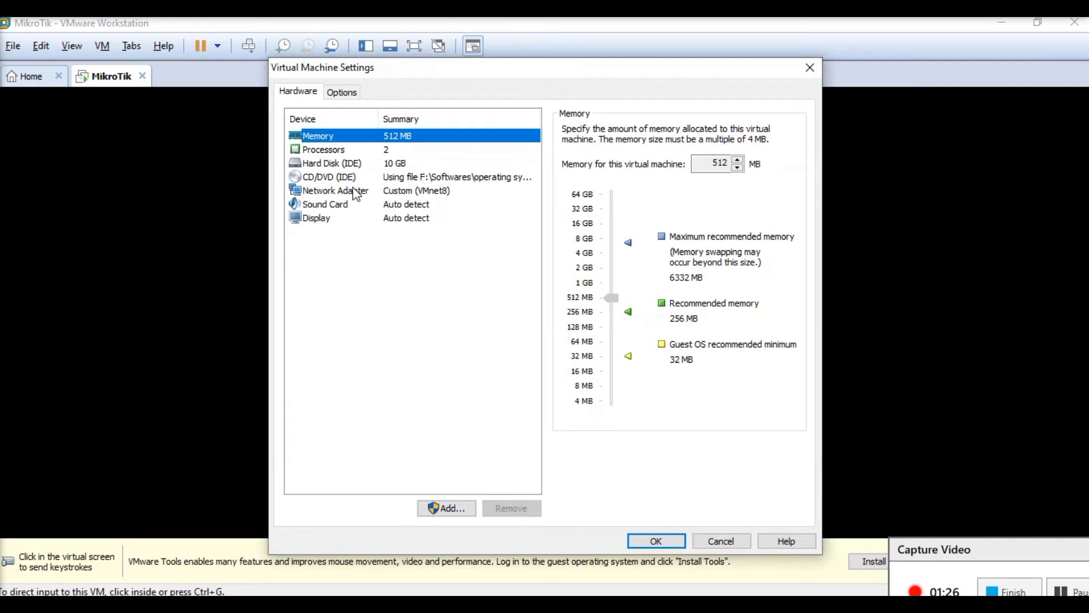
{"action": "left_click", "coordinate": [356, 193]}
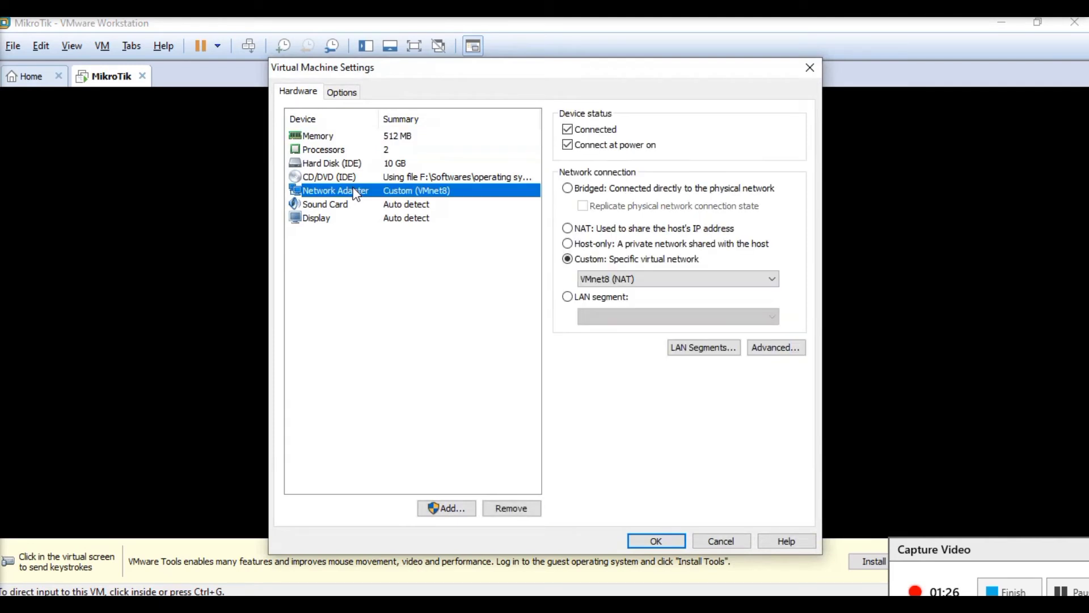
- Add a second network adapter to the virtual machine on the custom virtual network VMnet0, connected at power on
{"action": "left_click", "coordinate": [438, 508]}
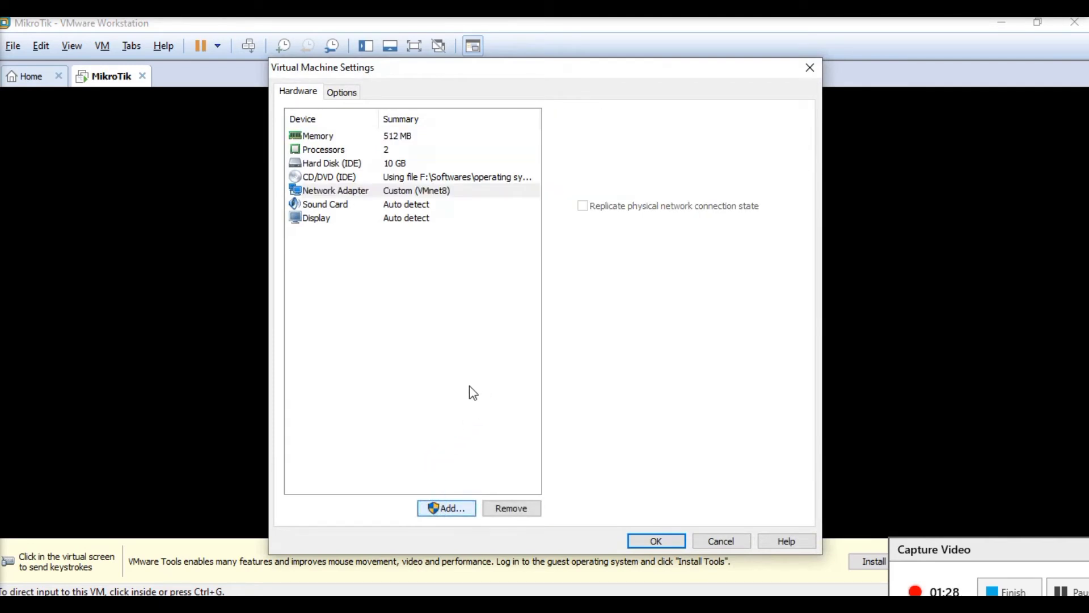
{"action": "left_click", "coordinate": [448, 296]}
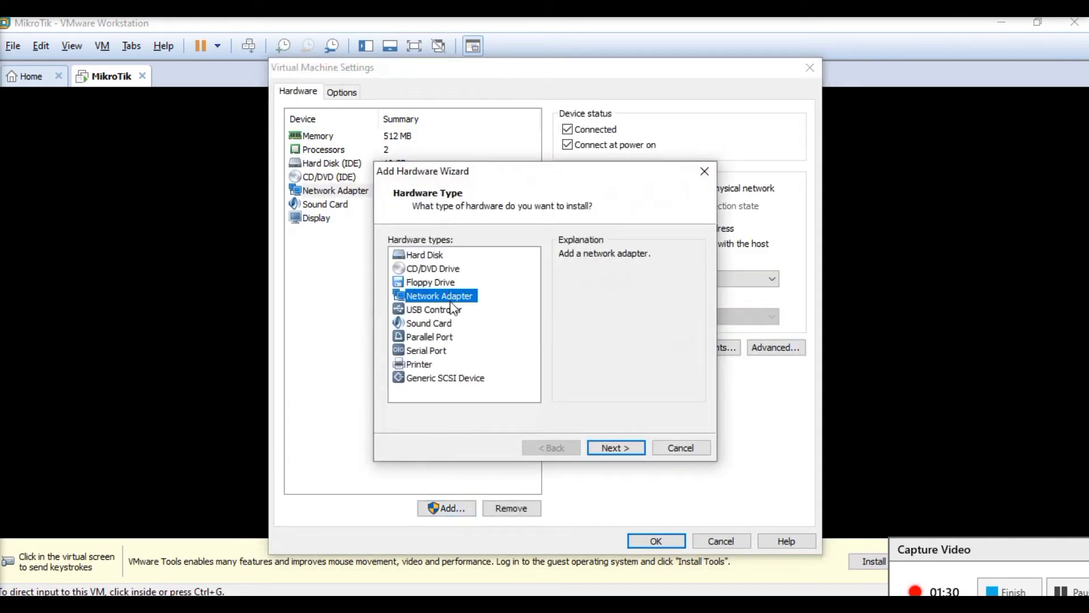
{"action": "left_click", "coordinate": [615, 446]}
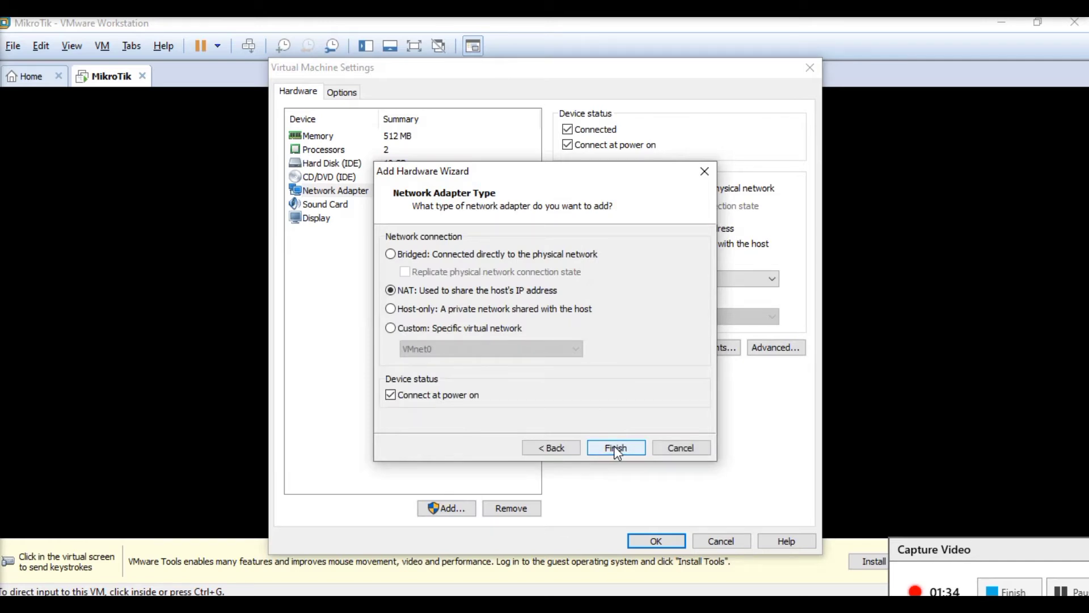
{"action": "left_click", "coordinate": [509, 328]}
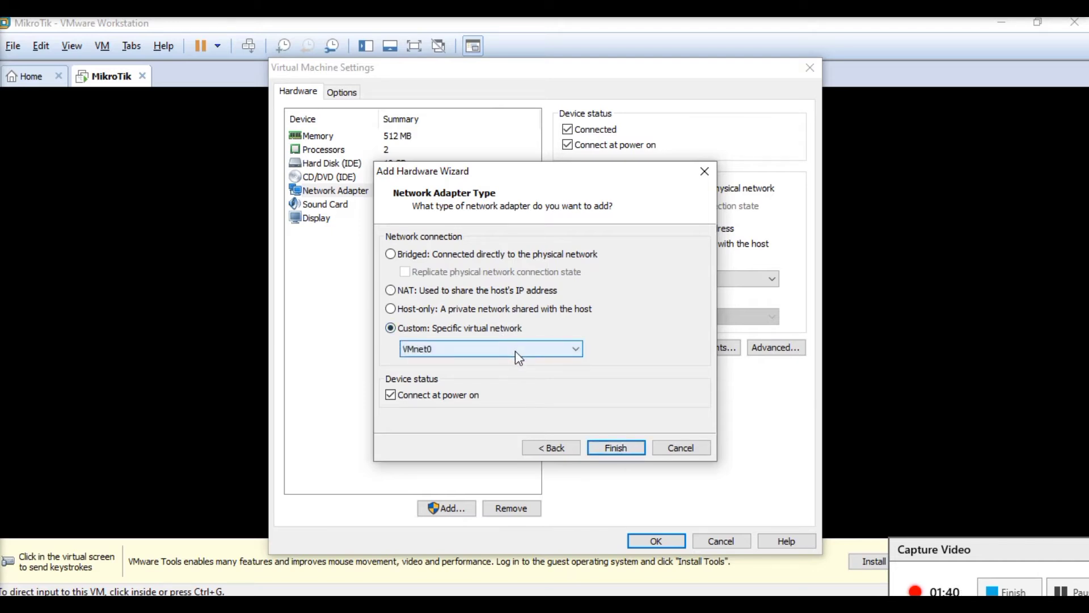
{"action": "left_click", "coordinate": [515, 350]}
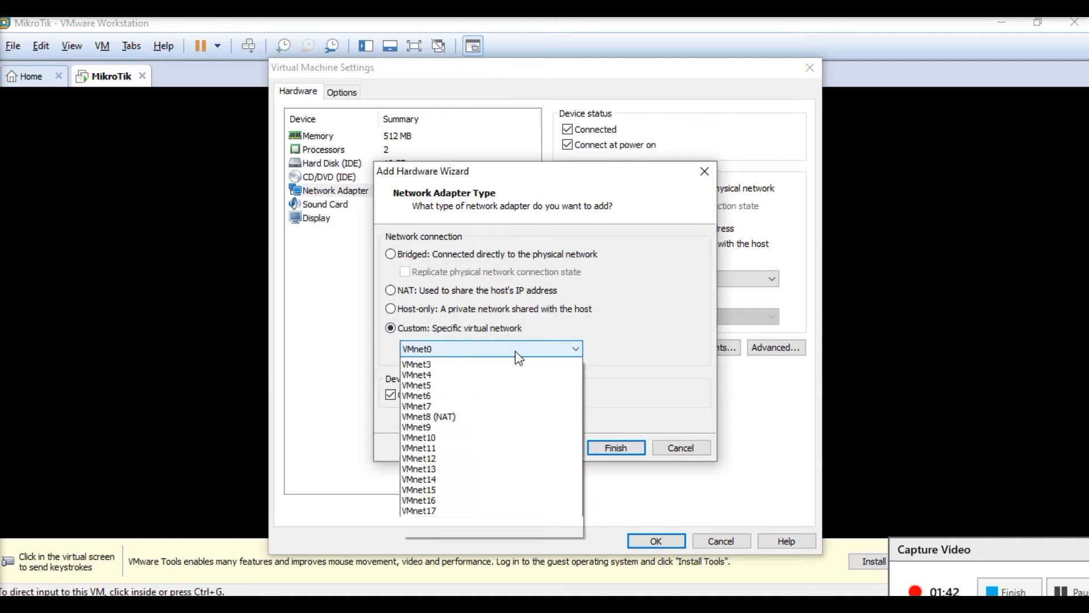
{"action": "left_click", "coordinate": [515, 351]}
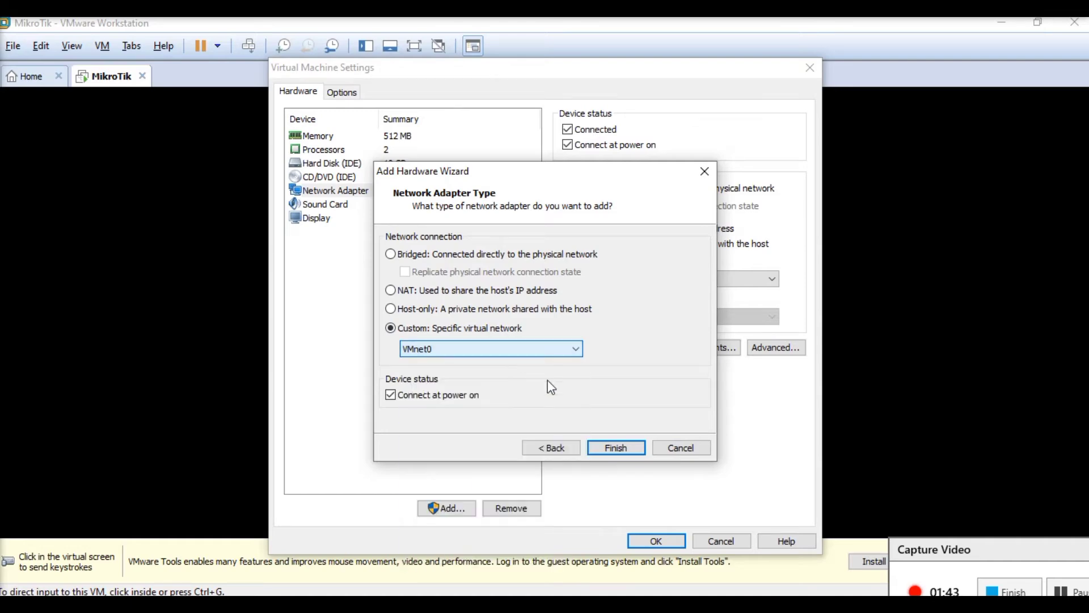
{"action": "left_click", "coordinate": [617, 449]}
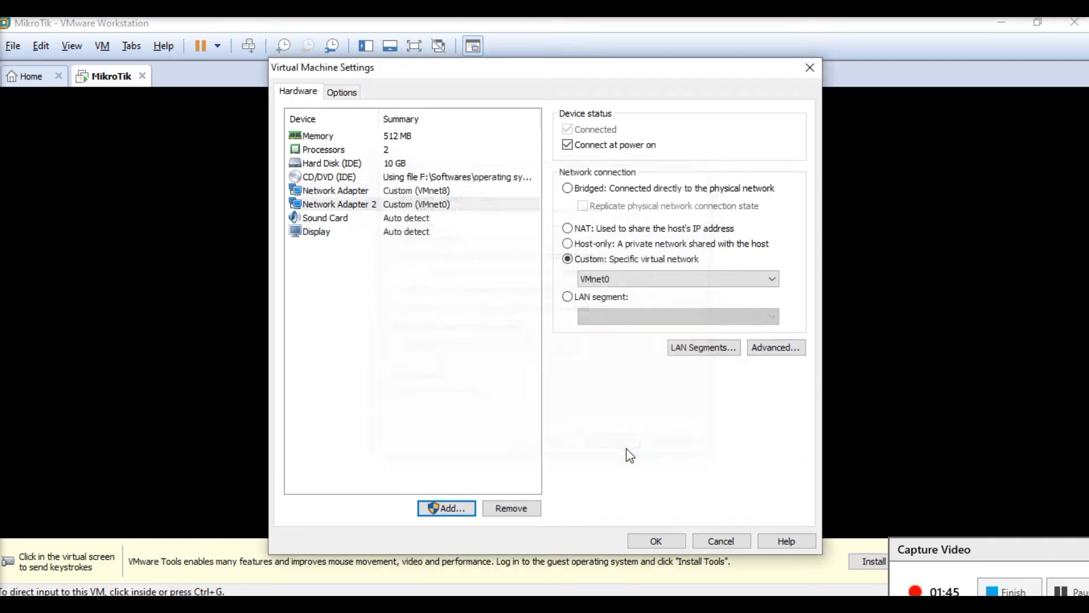
- Select VMnet0 for Network Adapter 2, save the virtual machine settings, and dismiss the binary translation hint
{"action": "left_click", "coordinate": [644, 280]}
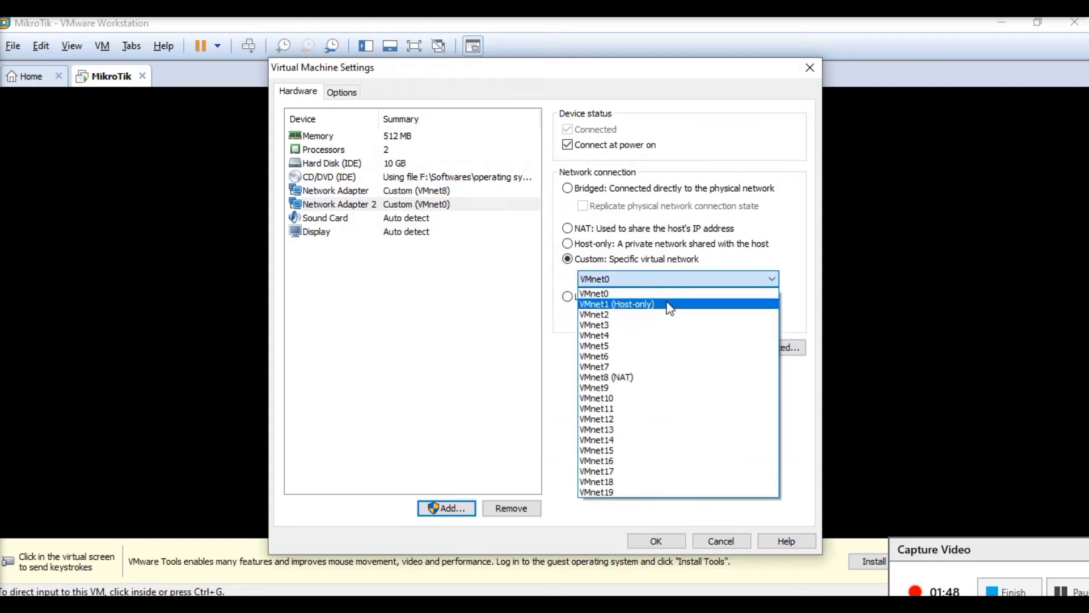
{"action": "left_click", "coordinate": [624, 294]}
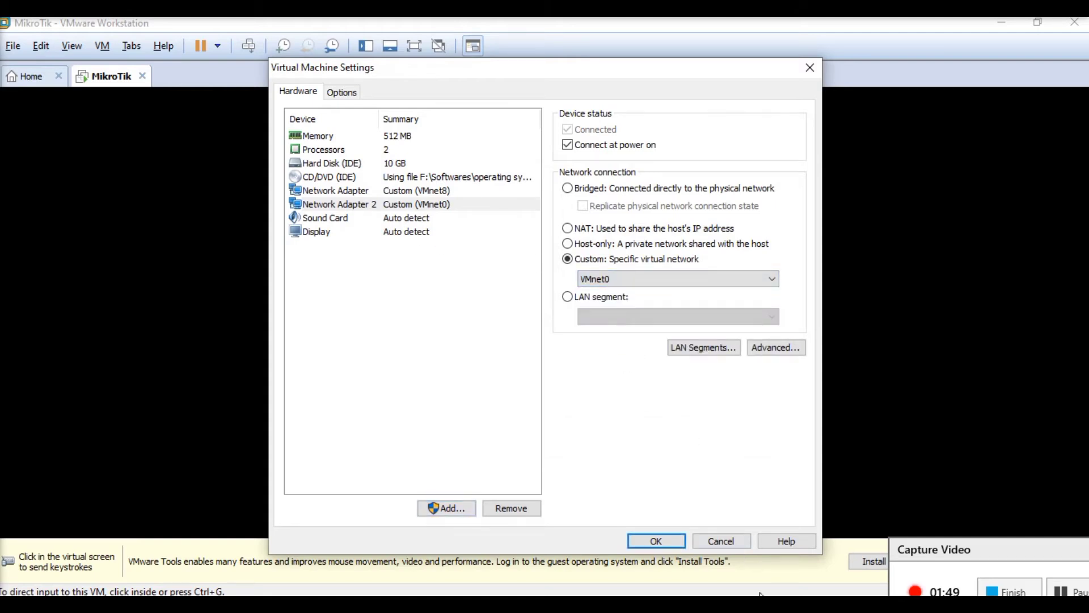
{"action": "left_click", "coordinate": [660, 536]}
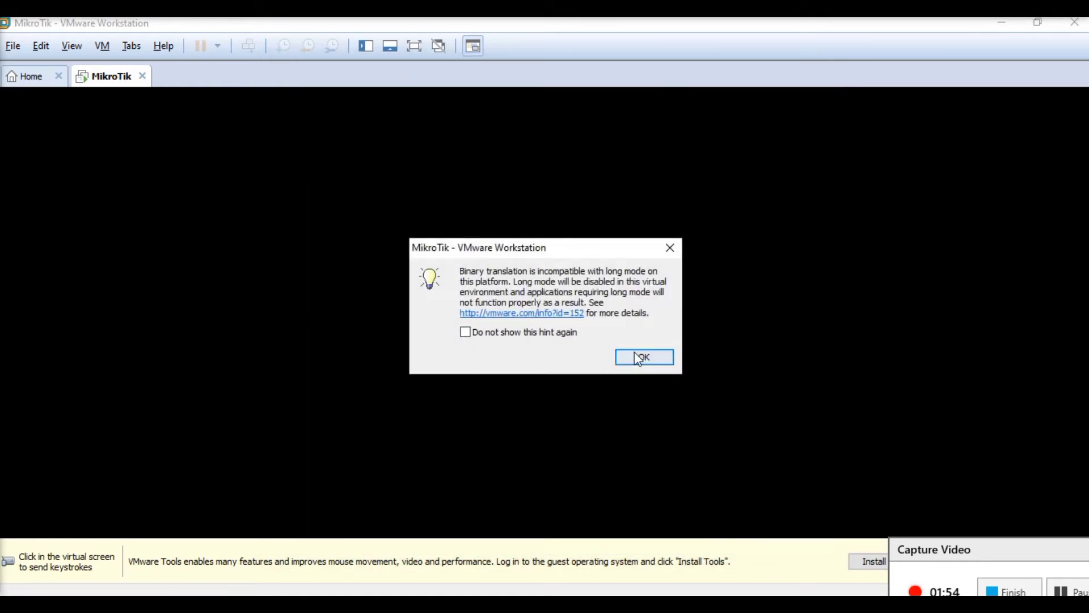
{"action": "left_click", "coordinate": [638, 359]}
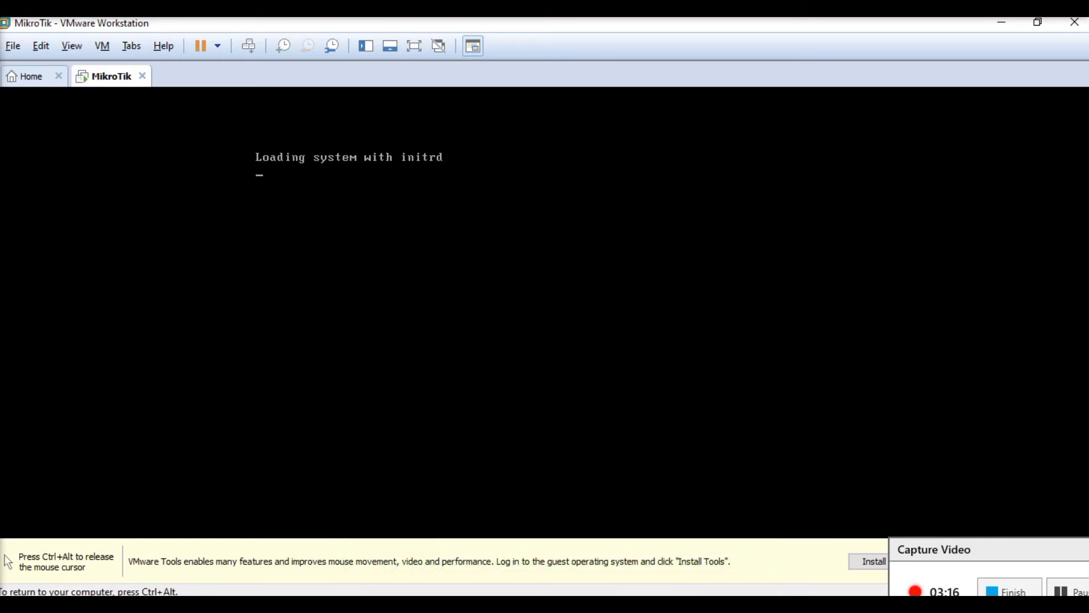
- Release the cursor from the virtual machine and check the continuous ping to 192.168.21.100 in Command Prompt
{"action": "key", "text": "ctrl+alt"}
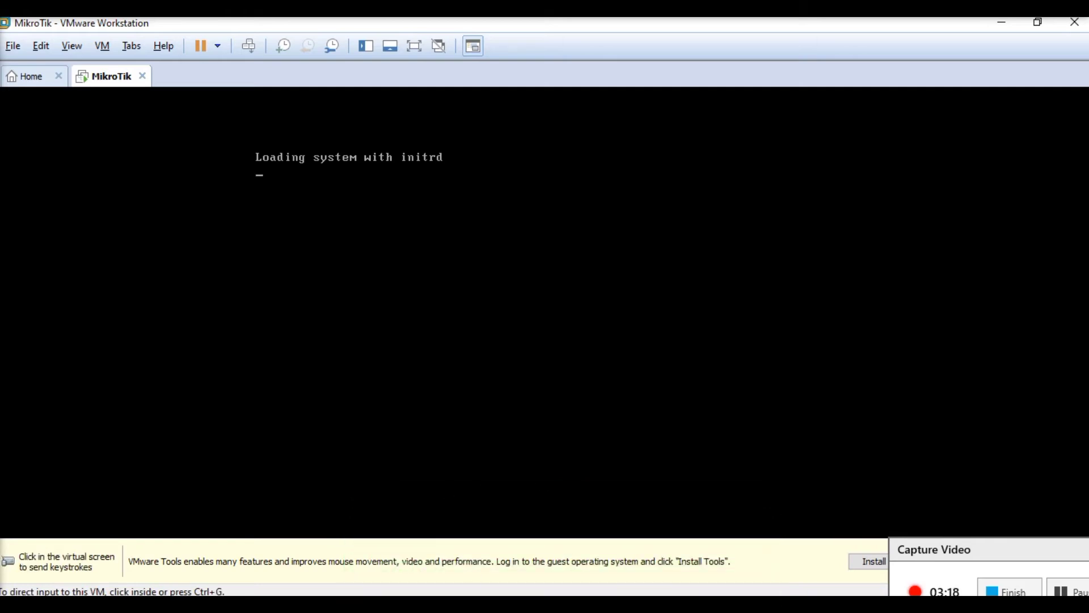
{"action": "left_click", "coordinate": [723, 605]}
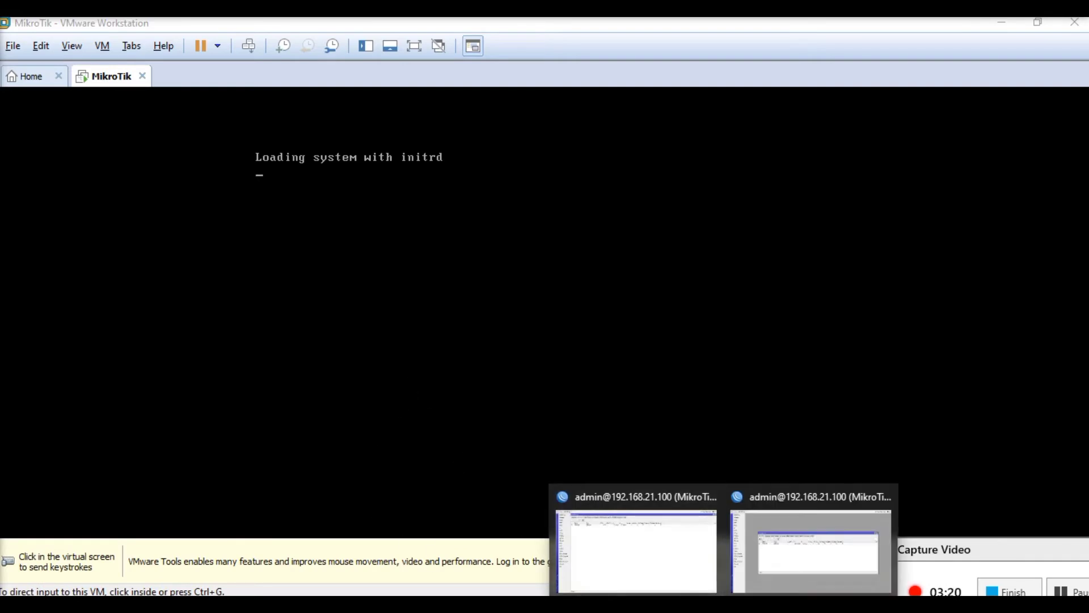
{"action": "left_click", "coordinate": [687, 604]}
{"action": "left_click", "coordinate": [585, 399]}
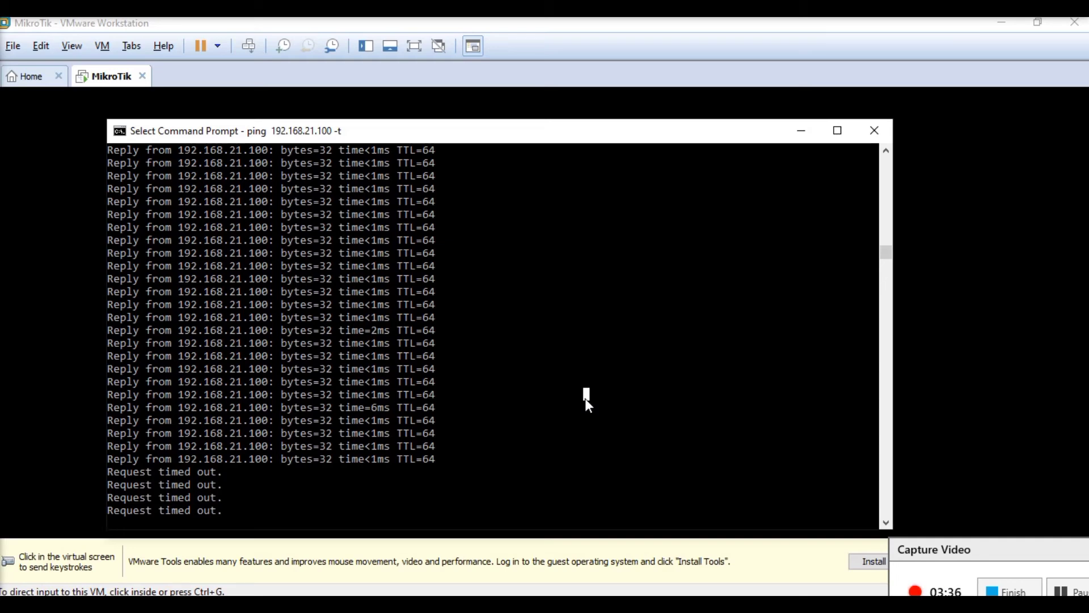
{"action": "scroll", "coordinate": [586, 400], "scroll_direction": "down", "scroll_amount": 5}
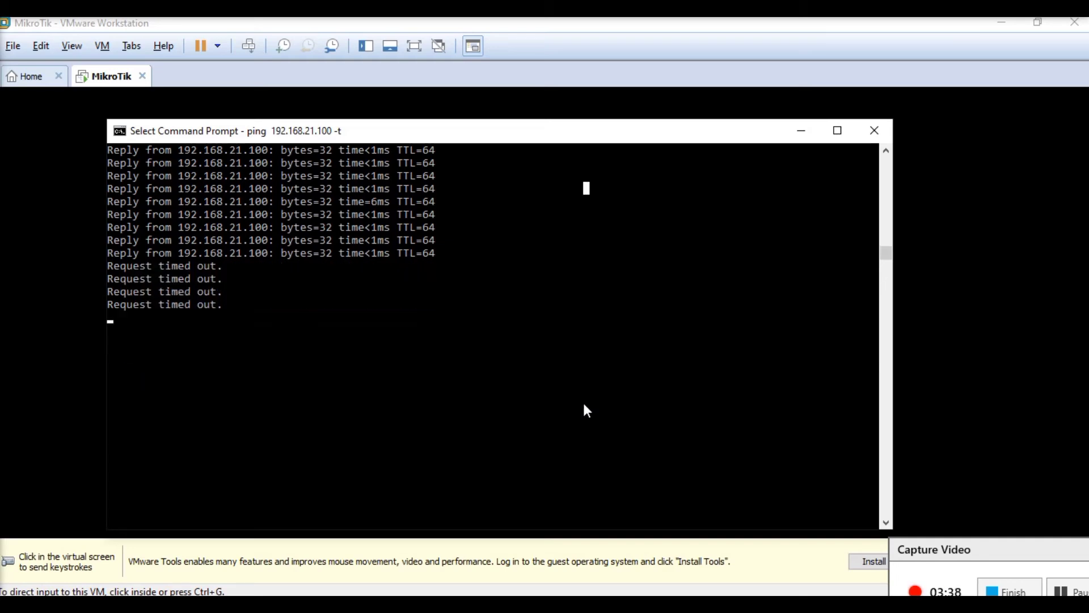
{"action": "key", "text": "Escape"}
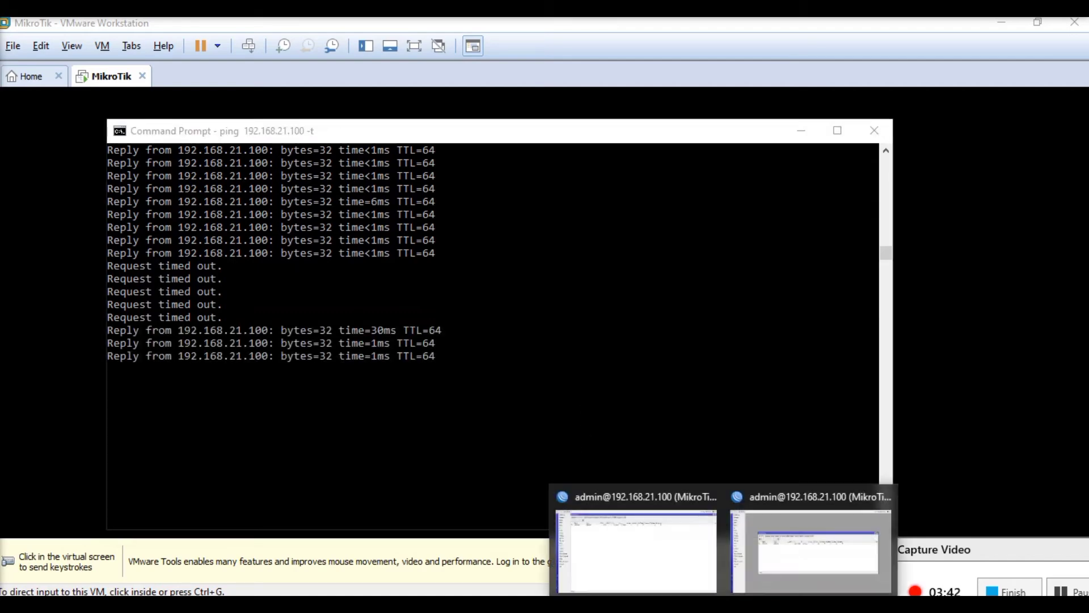
- Launch a new WinBox instance and connect to the router at 192.168.21.100
{"action": "right_click", "coordinate": [726, 594]}
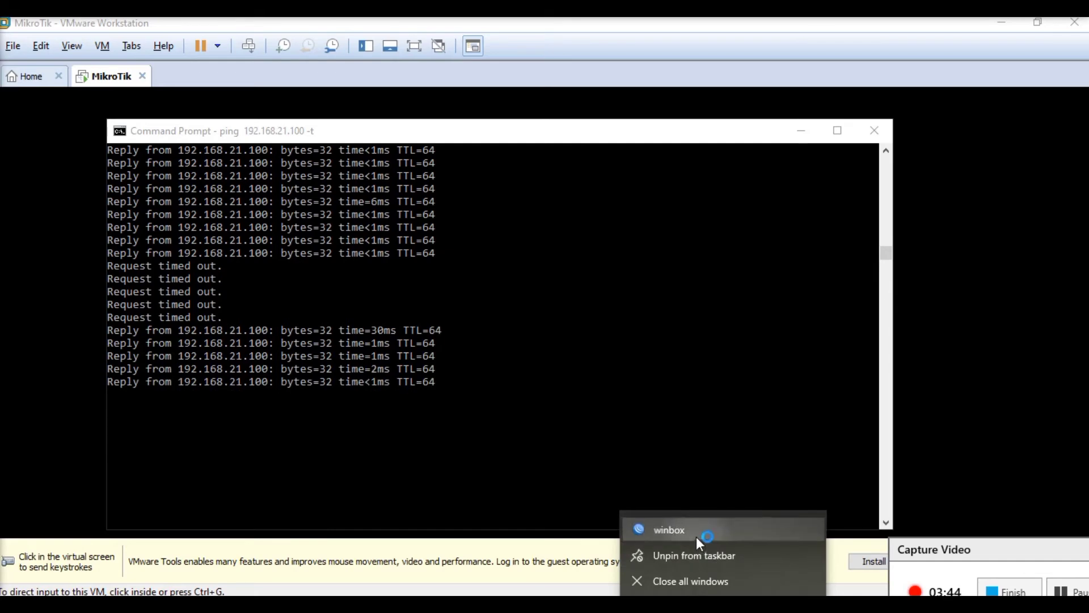
{"action": "left_click", "coordinate": [696, 534]}
{"action": "left_click", "coordinate": [944, 211]}
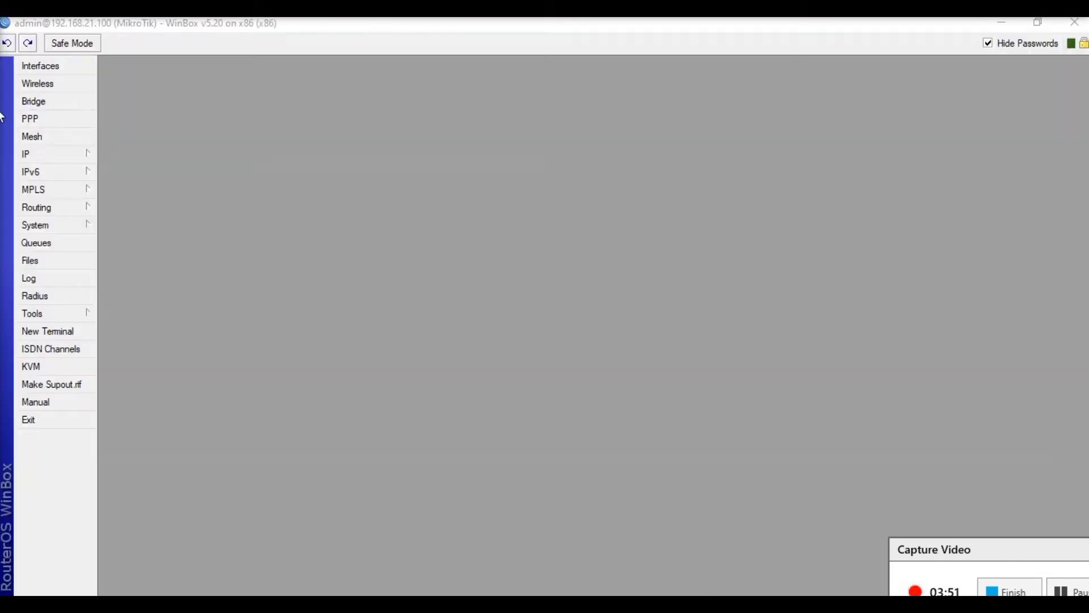
- Open the interface list, maximize it, and add the comment WAN to ether1
{"action": "left_click", "coordinate": [35, 67]}
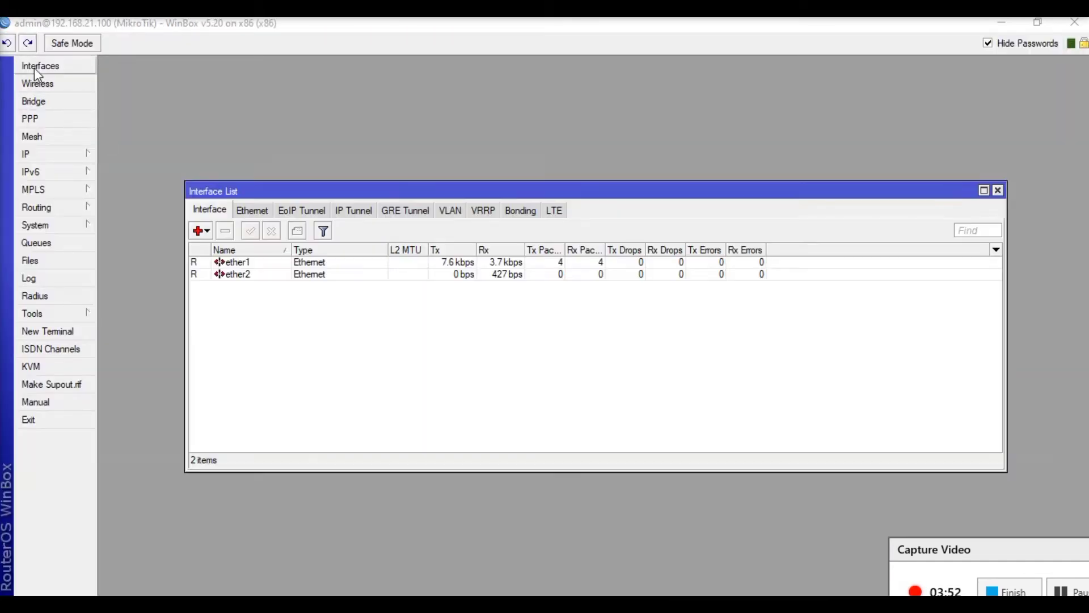
{"action": "double_click", "coordinate": [316, 192]}
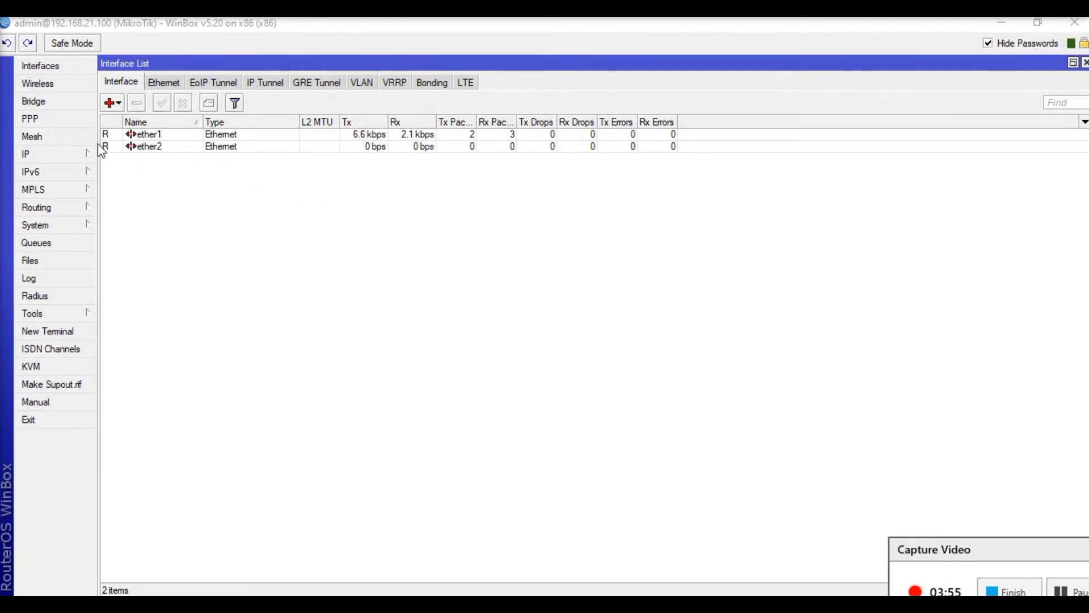
{"action": "left_click", "coordinate": [142, 135]}
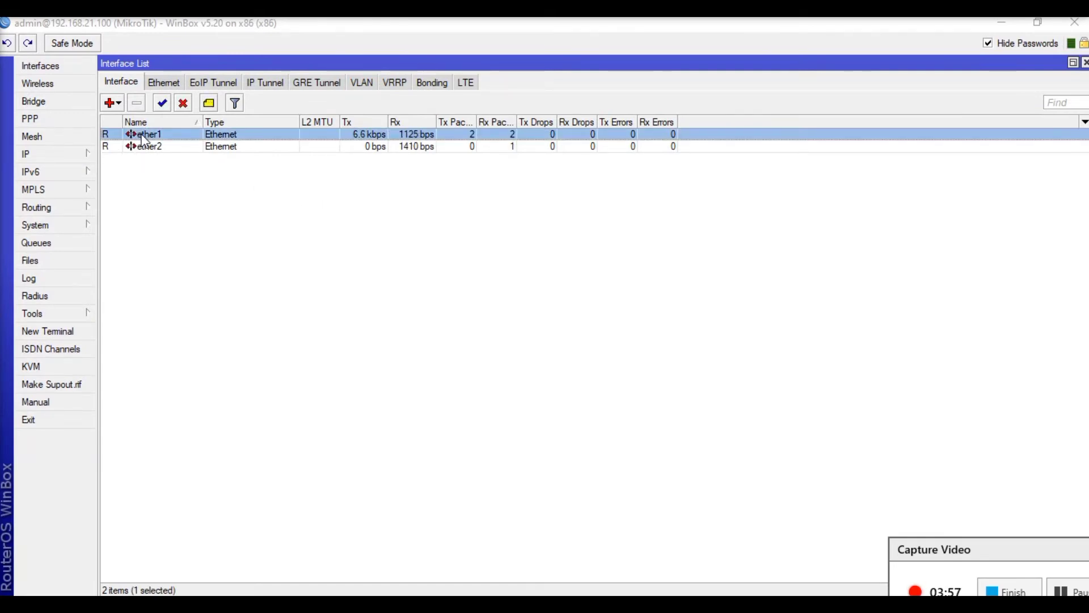
{"action": "type", "text": "c"}
{"action": "type", "text": "WAN"}
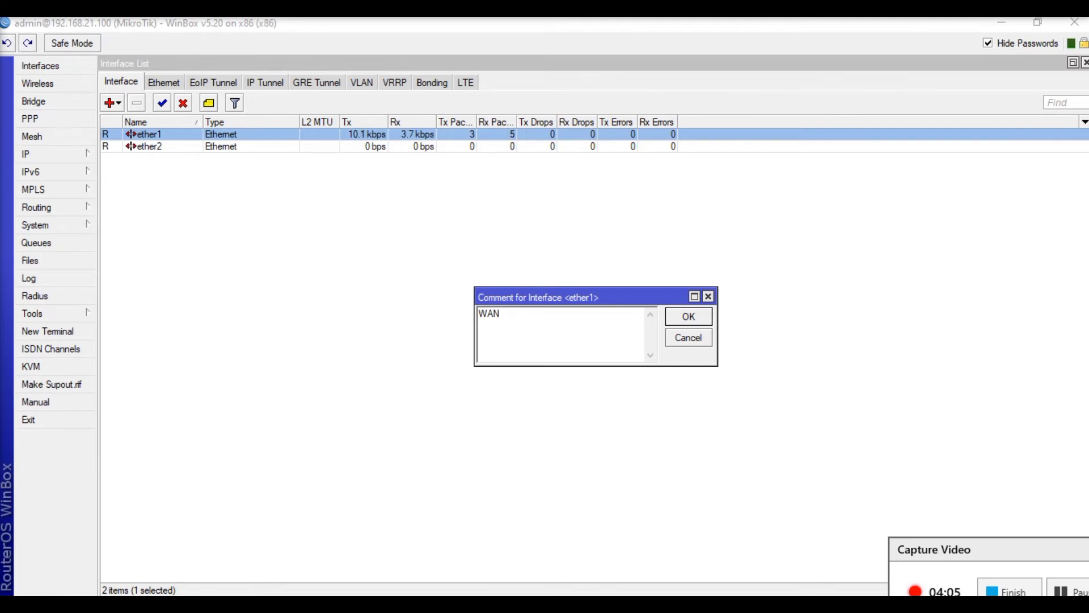
{"action": "key", "text": "Return"}
- Add the comment LAN to ether2 and open the router's DHCP Server window
{"action": "left_click", "coordinate": [146, 159]}
{"action": "type", "text": "c"}
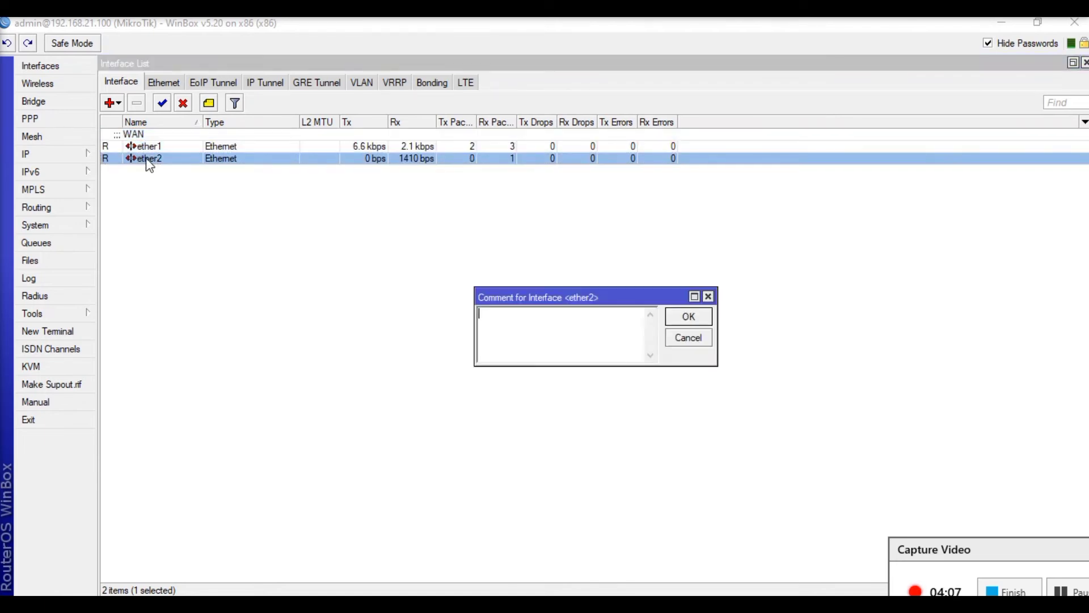
{"action": "type", "text": "LAN"}
{"action": "key", "text": "Return"}
{"action": "left_click", "coordinate": [83, 152]}
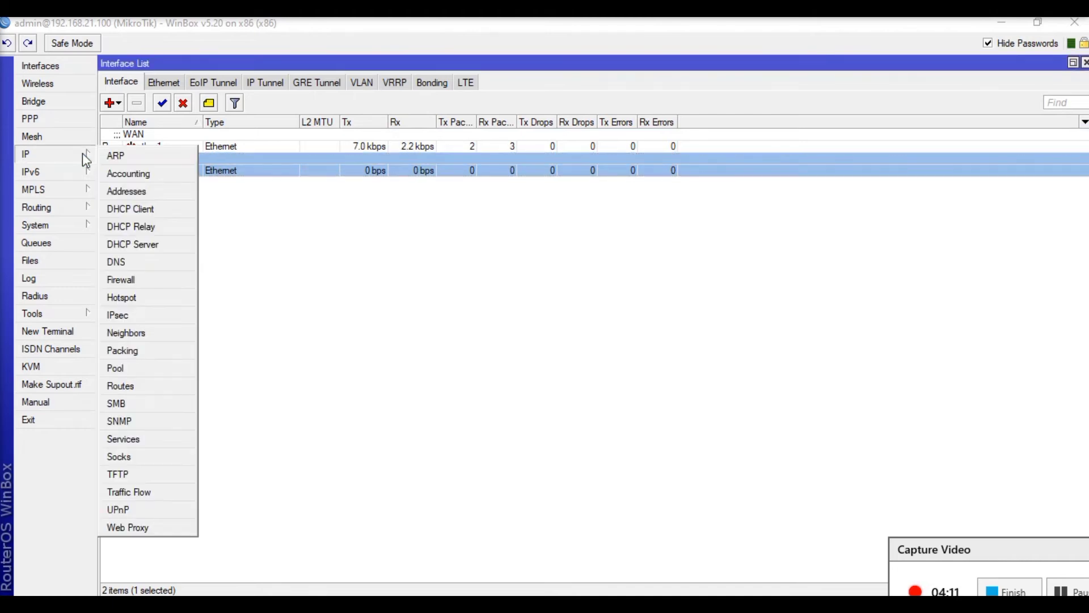
{"action": "left_click", "coordinate": [158, 244]}
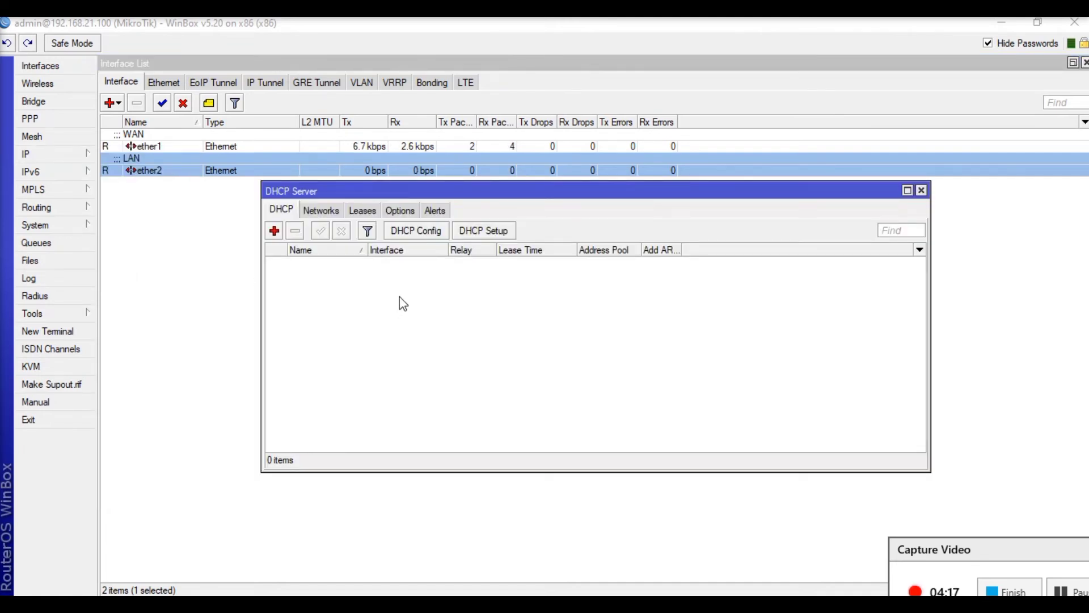
{"action": "left_click", "coordinate": [493, 232]}
{"action": "left_click", "coordinate": [632, 321]}
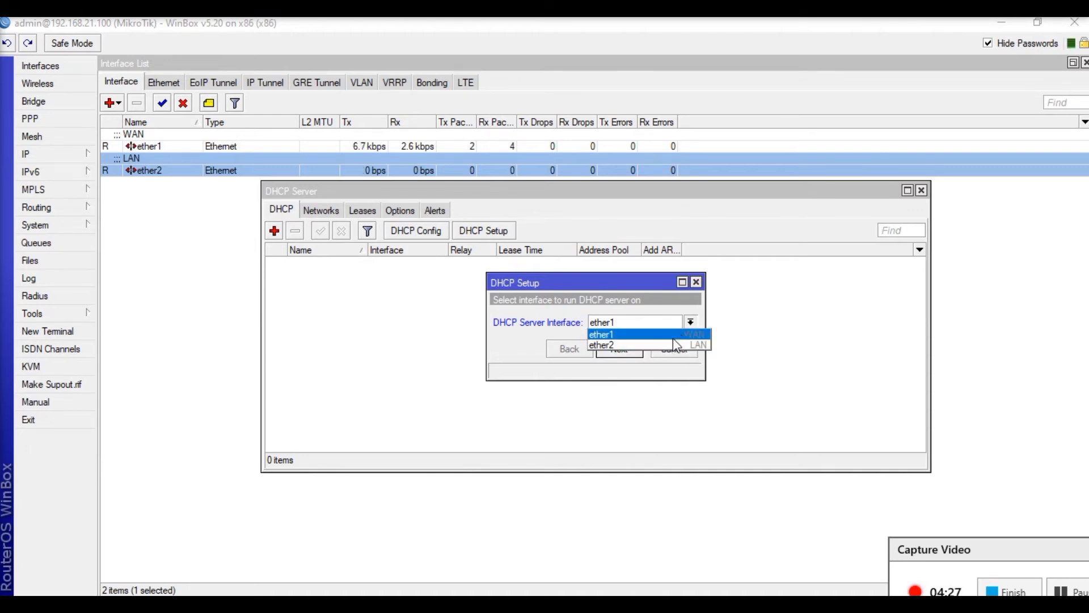
{"action": "left_click", "coordinate": [624, 346]}
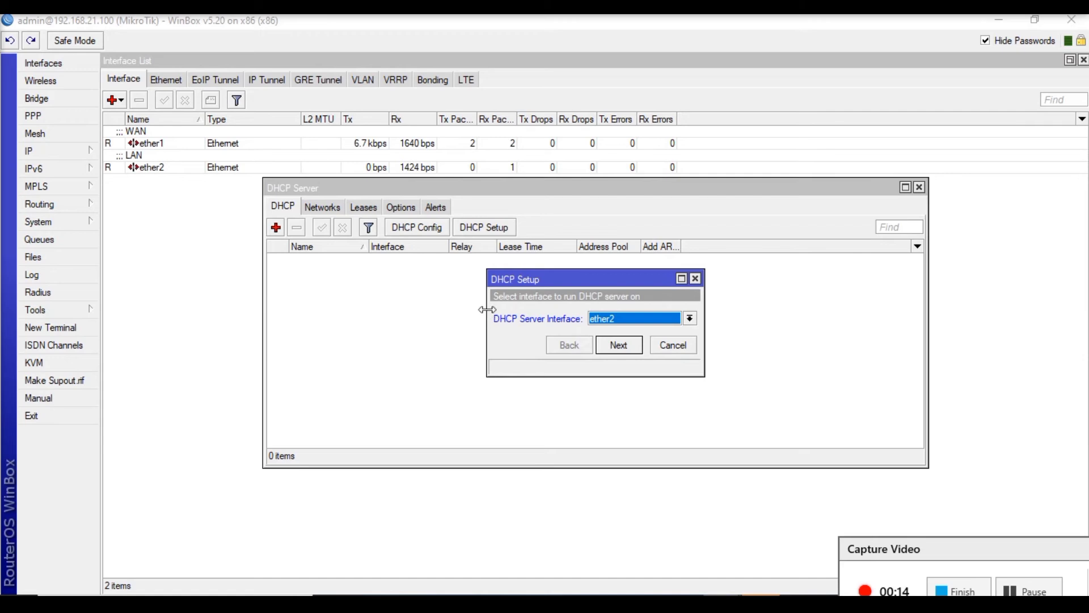
{"action": "left_click", "coordinate": [617, 345]}
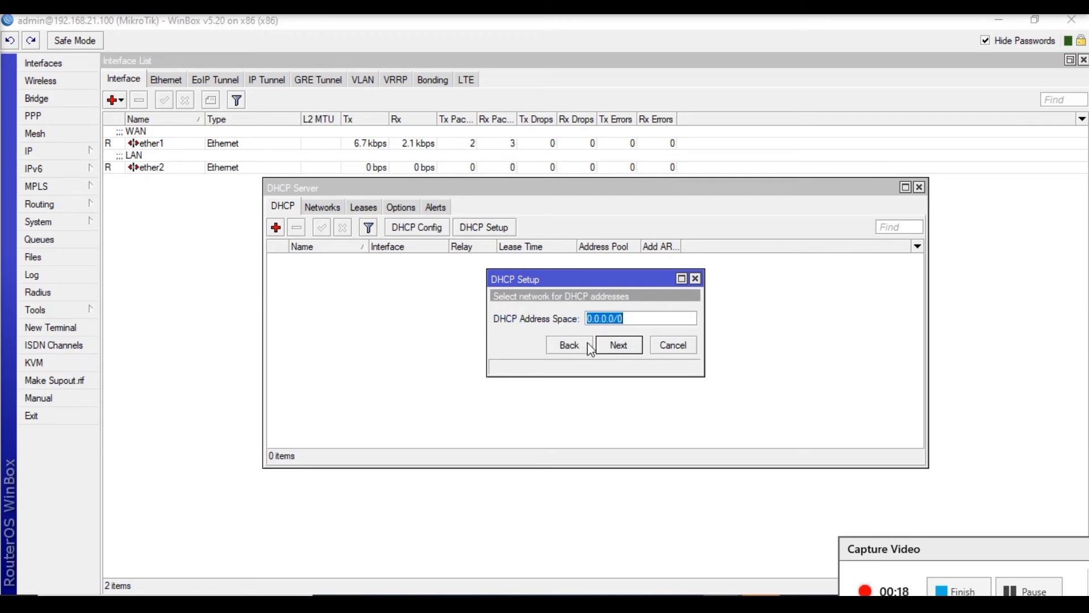
{"action": "left_click", "coordinate": [686, 346]}
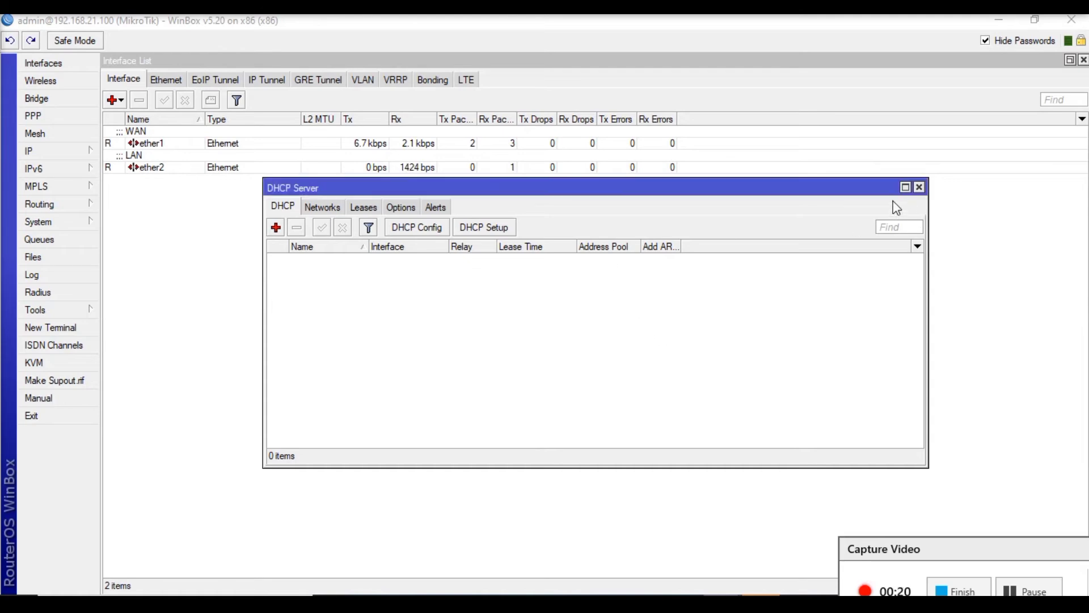
- Add a new IP address entry of 10.0.0.1/8 to the router's address list and apply it
{"action": "left_click", "coordinate": [46, 152]}
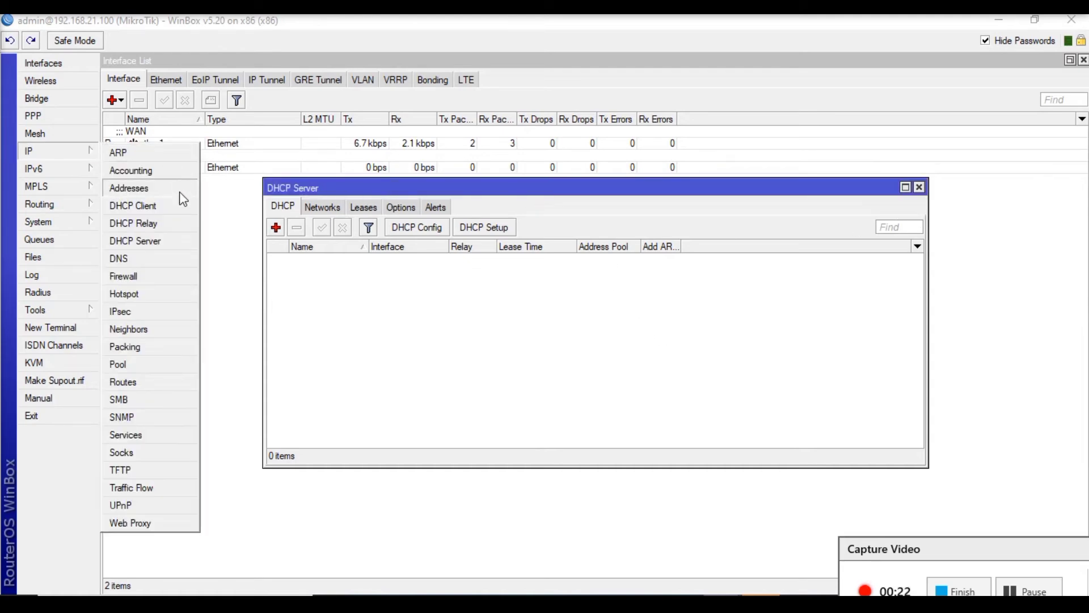
{"action": "left_click", "coordinate": [160, 193]}
{"action": "left_click", "coordinate": [474, 218]}
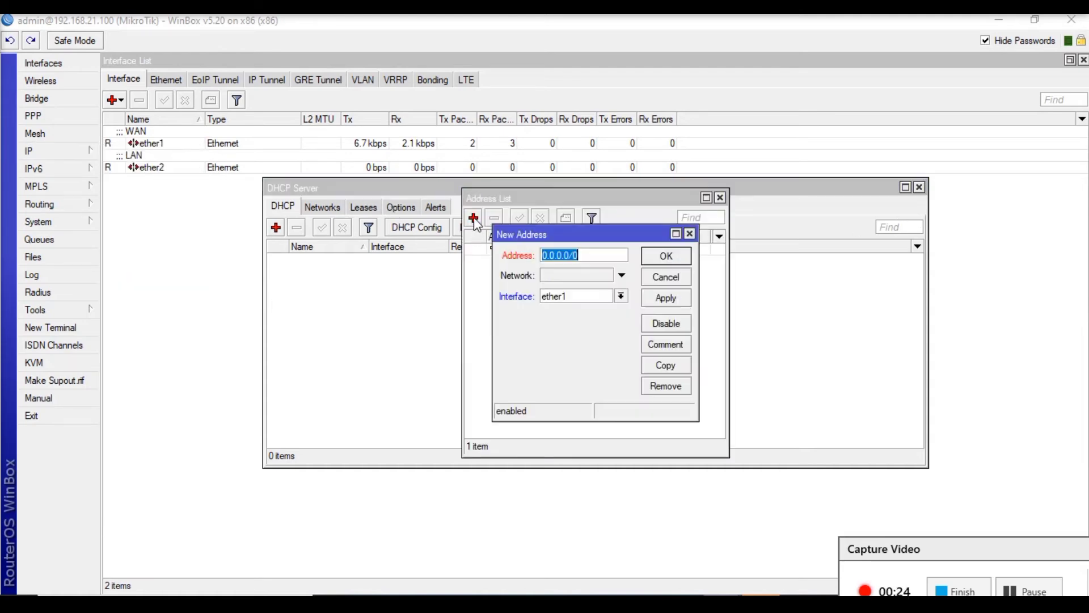
{"action": "type", "text": "10"}
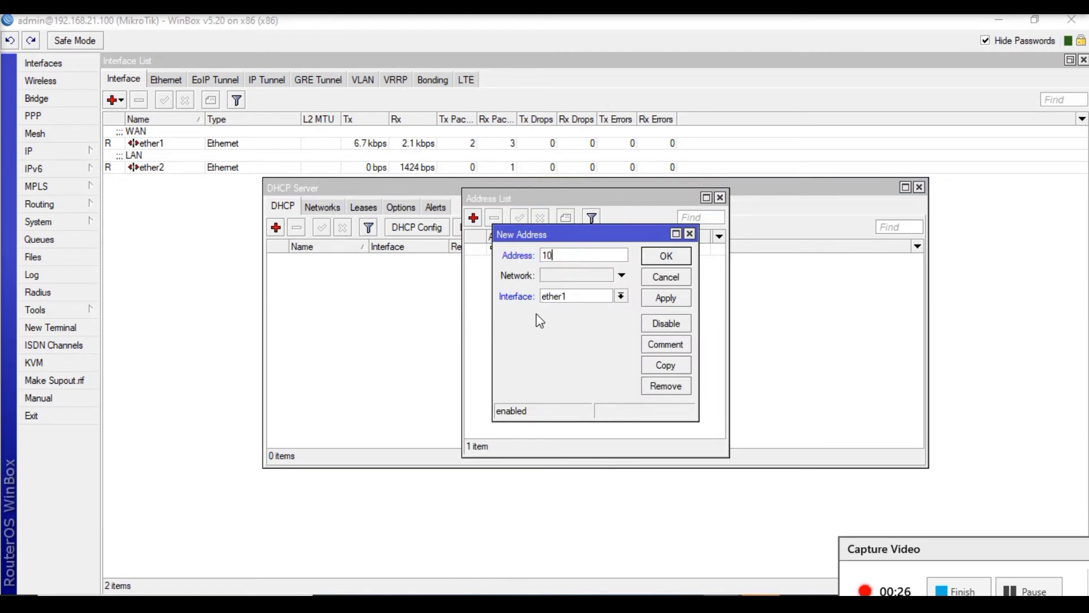
{"action": "type", "text": ".0.0.1/8"}
{"action": "left_click", "coordinate": [662, 300]}
- Assign the 10.0.0.1/8 address to interface ether2, save it, and close the address list
{"action": "left_click", "coordinate": [621, 296]}
{"action": "left_click", "coordinate": [559, 321]}
{"action": "left_click", "coordinate": [658, 298]}
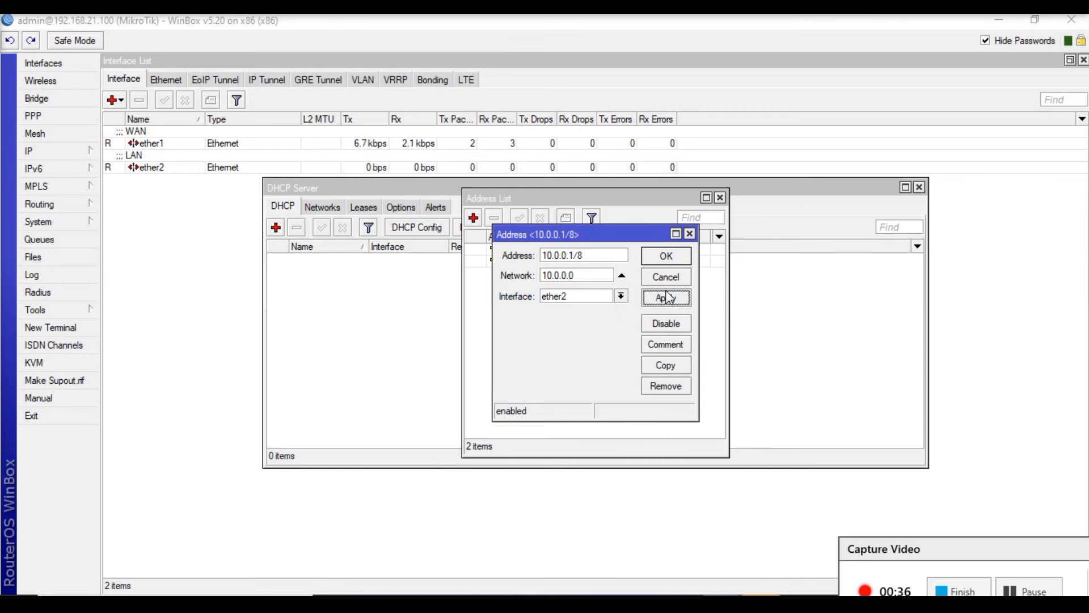
{"action": "left_click", "coordinate": [664, 256]}
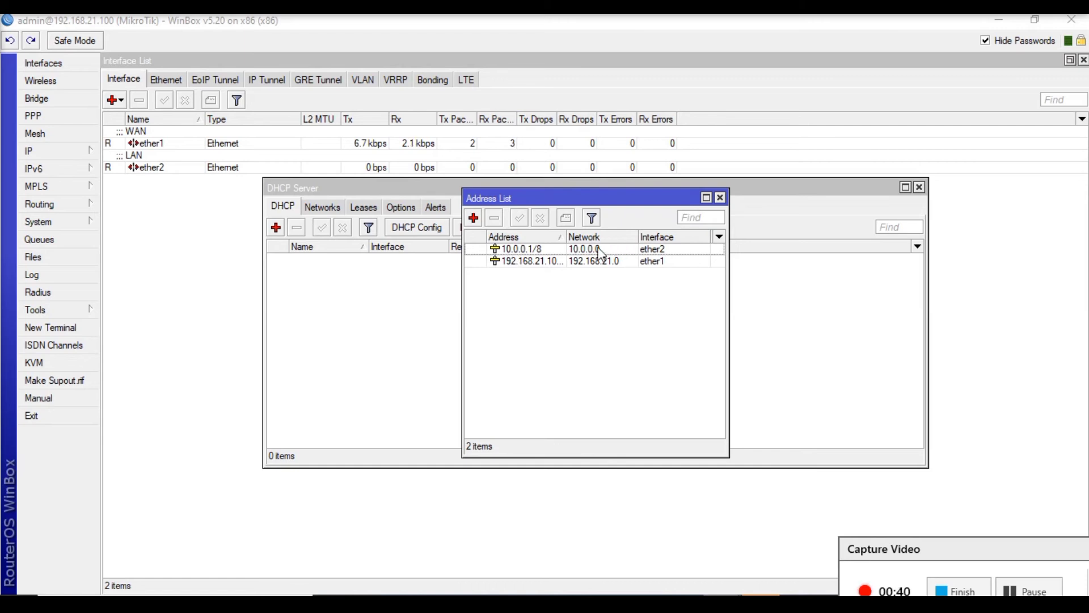
{"action": "left_click", "coordinate": [720, 197]}
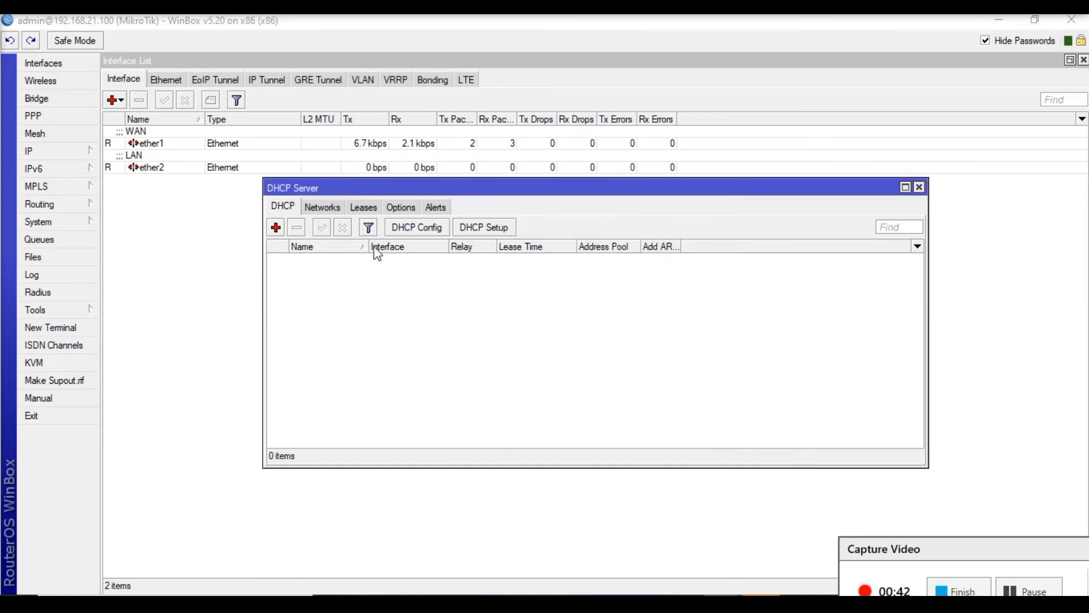
- Start the DHCP setup on interface ether2 with address space 10.0.0.0/8 and gateway 10.0.0.1
{"action": "left_click", "coordinate": [501, 230]}
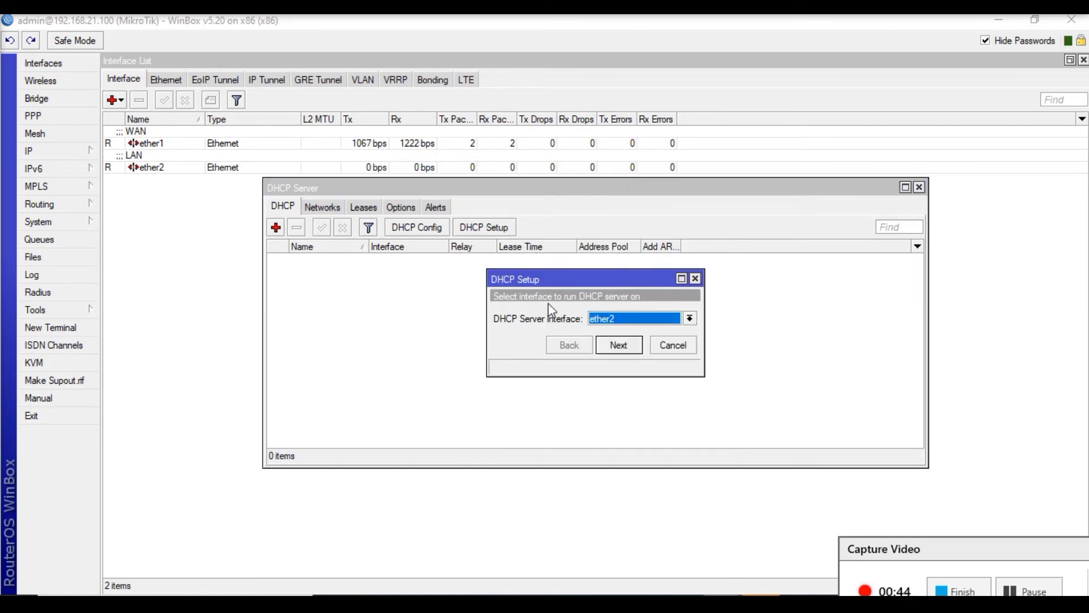
{"action": "left_click", "coordinate": [621, 319]}
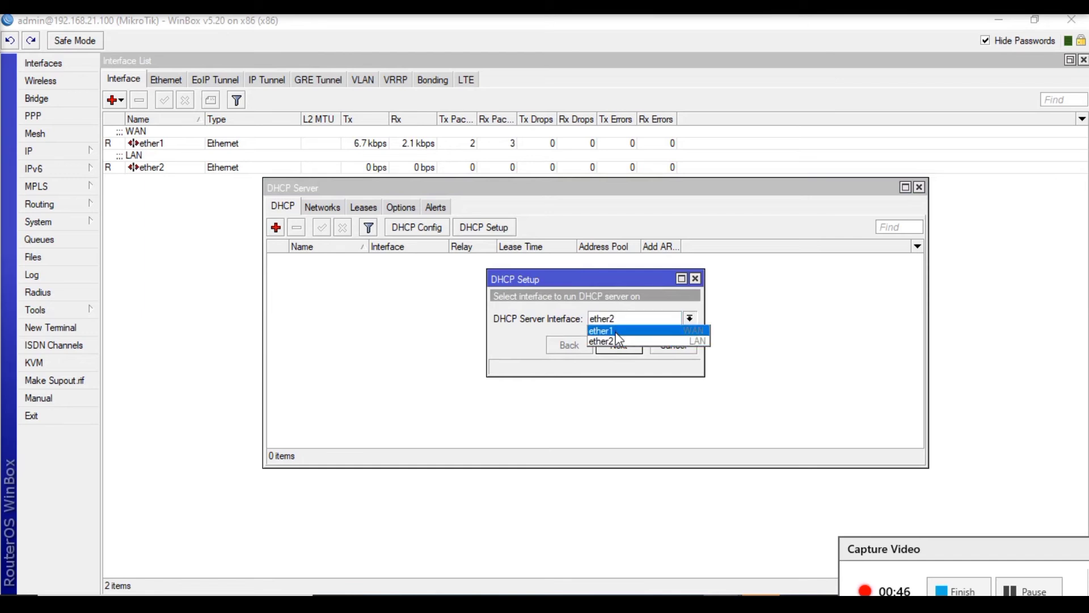
{"action": "left_click", "coordinate": [615, 341]}
{"action": "left_click", "coordinate": [616, 346]}
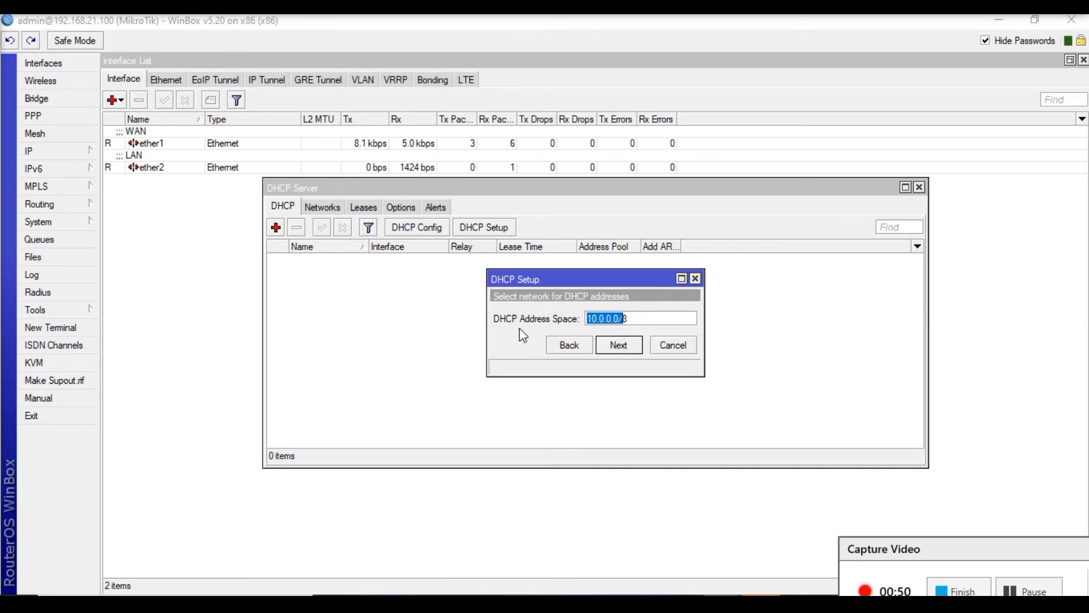
{"action": "left_click", "coordinate": [624, 347]}
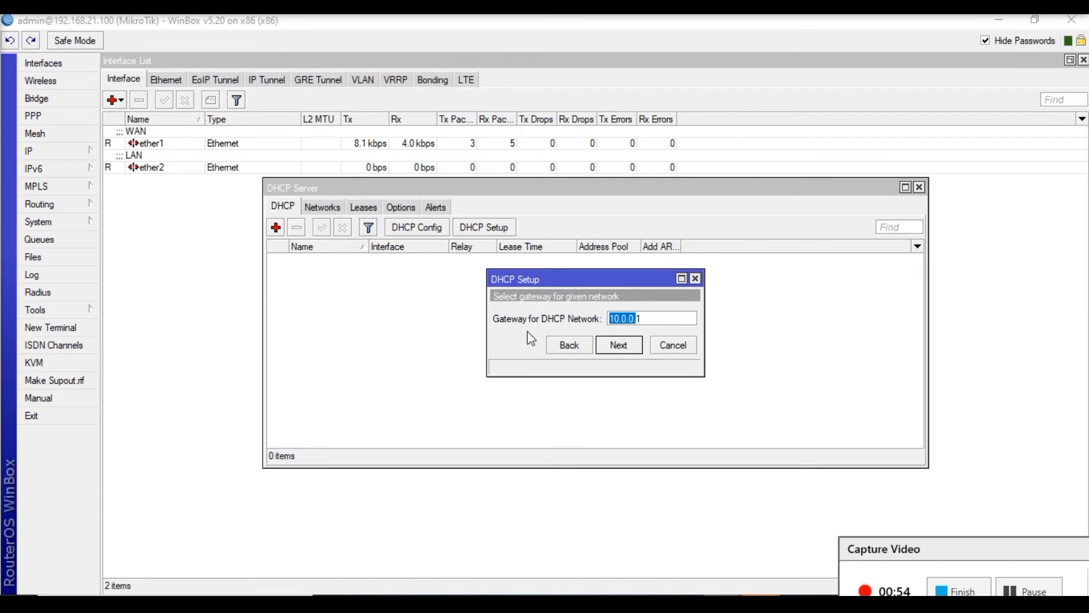
{"action": "left_click", "coordinate": [628, 346]}
- Complete the DHCP setup with address pool 10.0.0.2-10.255.255.254, DNS server 8.8.8.8 and a lease time of 3d 00:00:00
{"action": "left_click", "coordinate": [604, 320]}
{"action": "key", "text": "Left"}
{"action": "key", "text": "Left"}
{"action": "key", "text": "Left"}
{"action": "key", "text": "Left"}
{"action": "key", "text": "Left"}
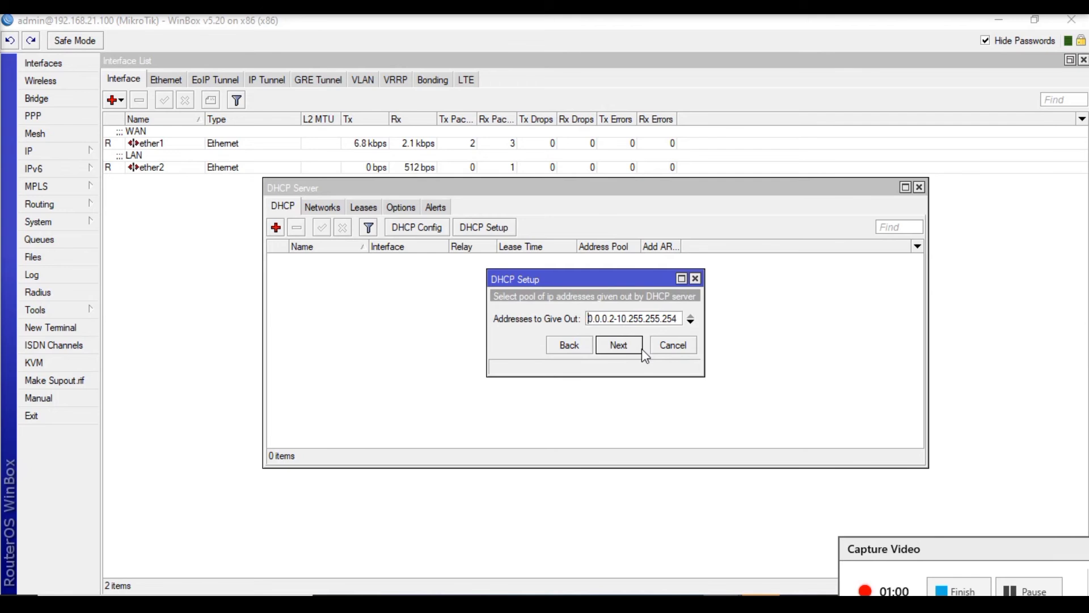
{"action": "key", "text": "Right"}
{"action": "key", "text": "Left"}
{"action": "key", "text": "Left"}
{"action": "key", "text": "Left"}
{"action": "key", "text": "Left"}
{"action": "key", "text": "Left"}
{"action": "key", "text": "Left"}
{"action": "key", "text": "Left"}
{"action": "key", "text": "Left"}
{"action": "key", "text": "Left"}
{"action": "key", "text": "Left"}
{"action": "key", "text": "Left"}
{"action": "key", "text": "Right"}
{"action": "key", "text": "Right"}
{"action": "key", "text": "Right"}
{"action": "key", "text": "Right"}
{"action": "key", "text": "Right"}
{"action": "key", "text": "Right"}
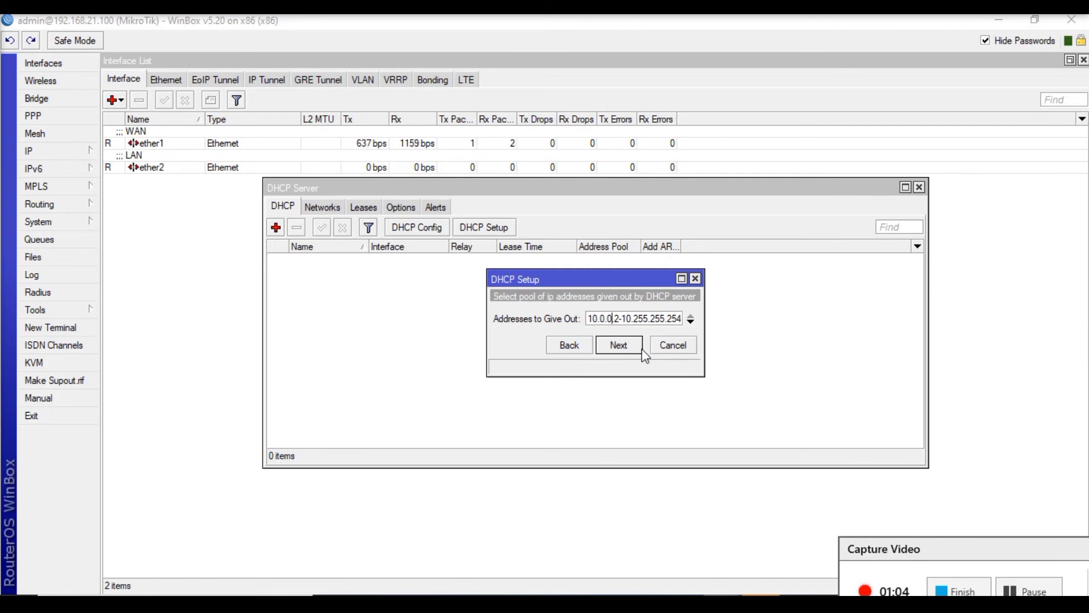
{"action": "key", "text": "Right"}
{"action": "key", "text": "Right"}
{"action": "key", "text": "Right"}
{"action": "key", "text": "Right"}
{"action": "key", "text": "Right"}
{"action": "key", "text": "Right"}
{"action": "key", "text": "Right"}
{"action": "key", "text": "Right"}
{"action": "key", "text": "Right"}
{"action": "key", "text": "Right"}
{"action": "key", "text": "Right"}
{"action": "key", "text": "Right"}
{"action": "key", "text": "Right"}
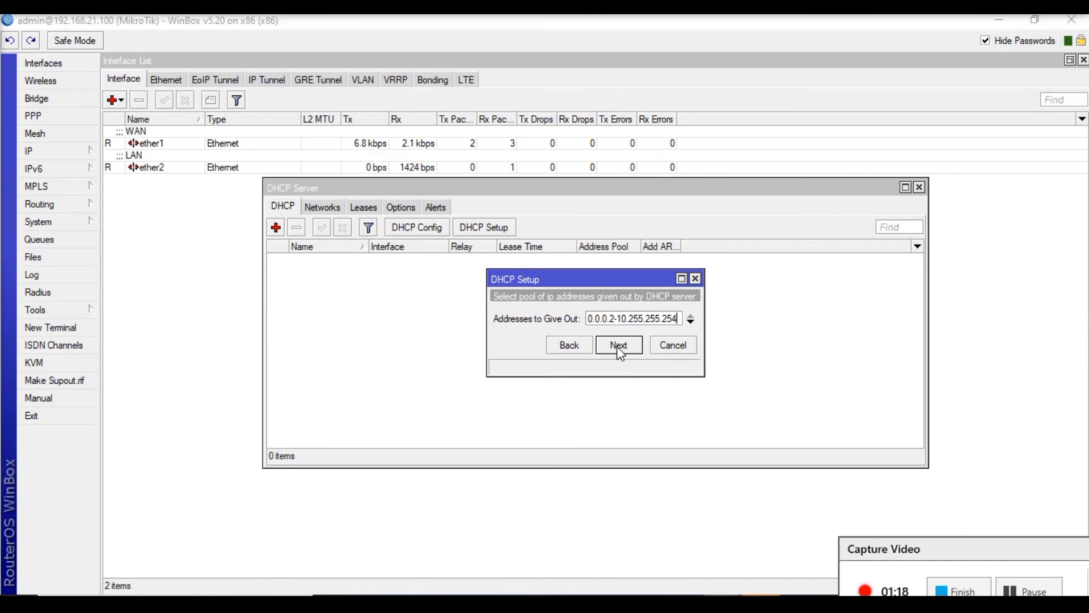
{"action": "left_click", "coordinate": [620, 347]}
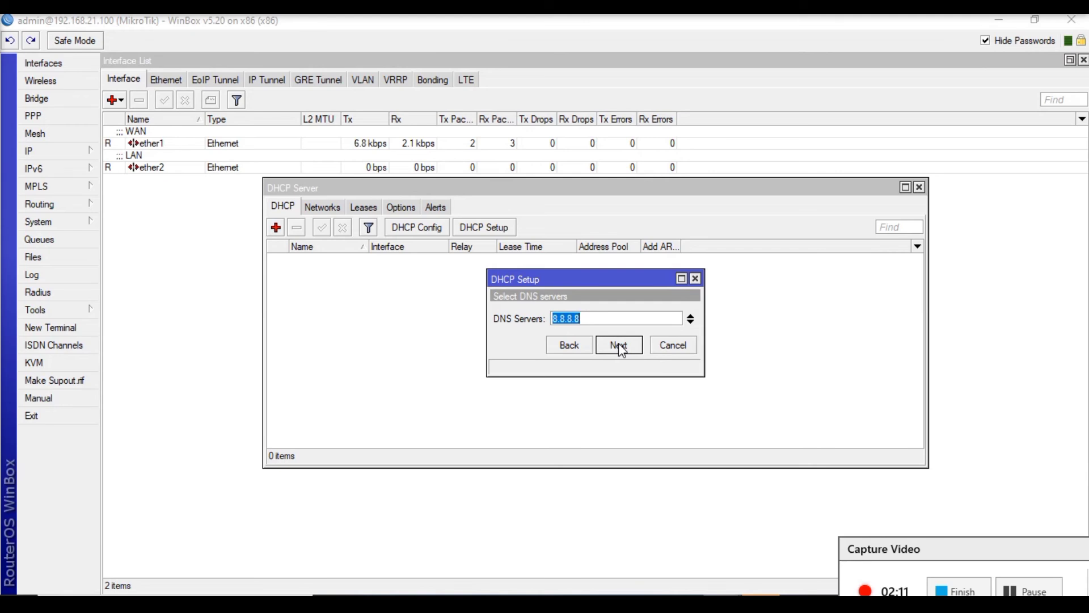
{"action": "left_click", "coordinate": [620, 344]}
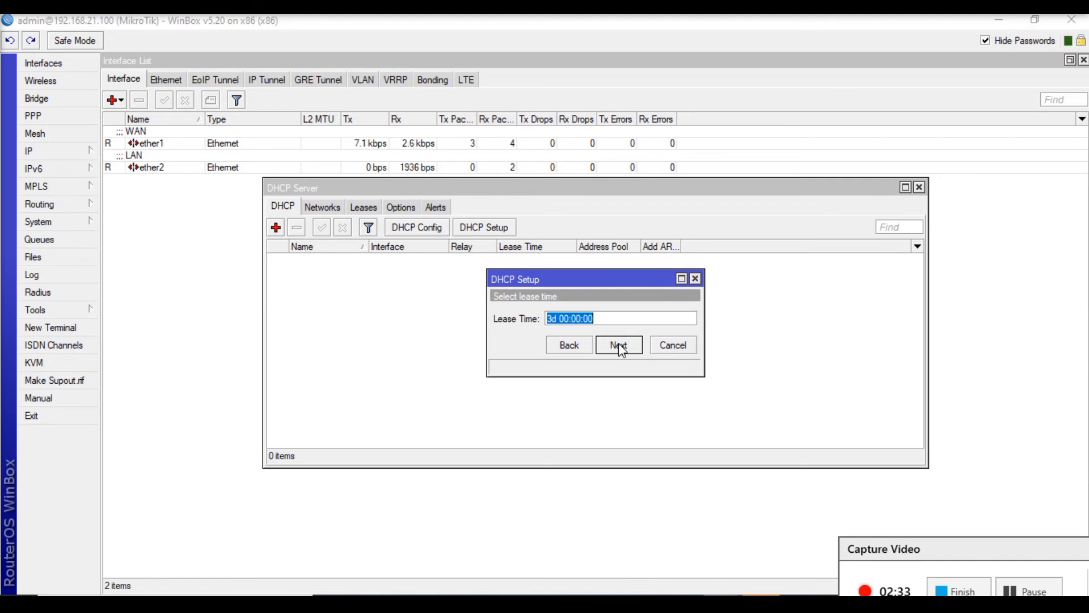
{"action": "left_click", "coordinate": [622, 350]}
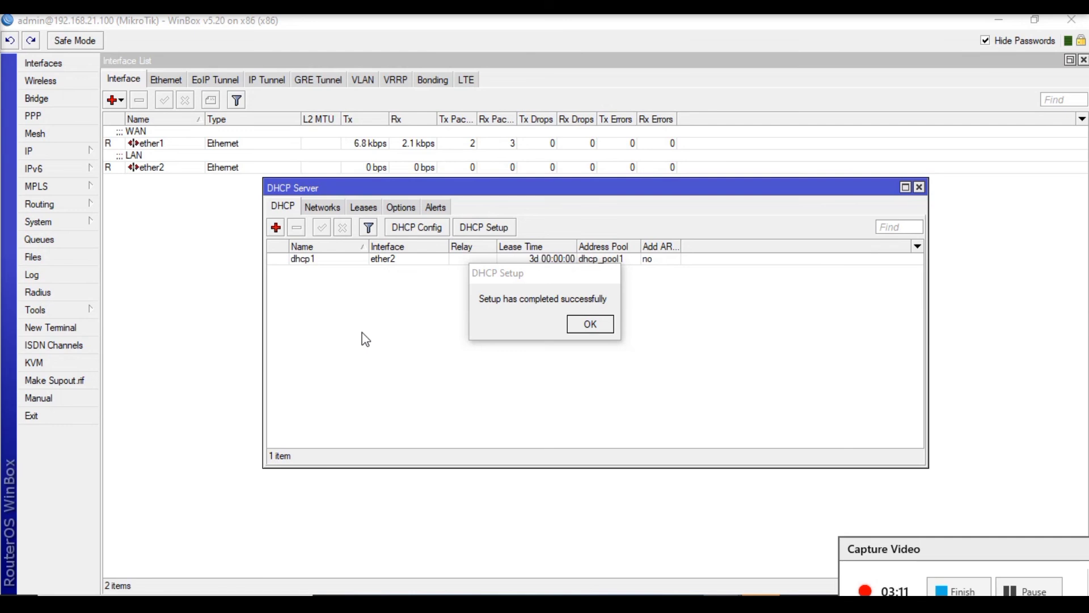
- Create a new firewall NAT rule in the srcnat chain with source address 10.0.0.0/8, moving the DHCP Setup message out of the way
{"action": "left_click", "coordinate": [50, 153]}
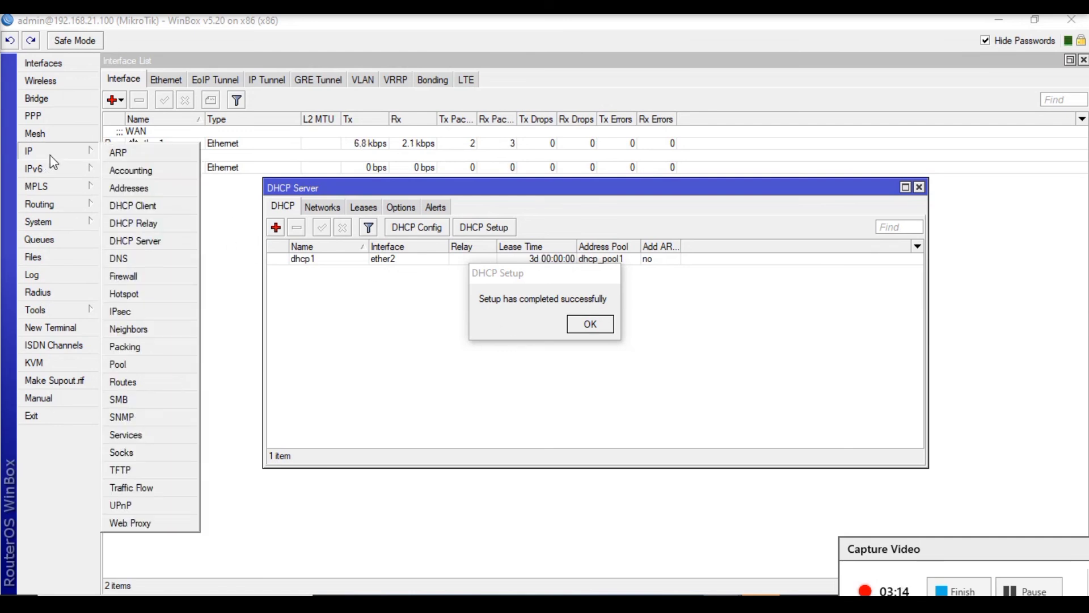
{"action": "left_click", "coordinate": [149, 275]}
{"action": "double_click", "coordinate": [447, 186]}
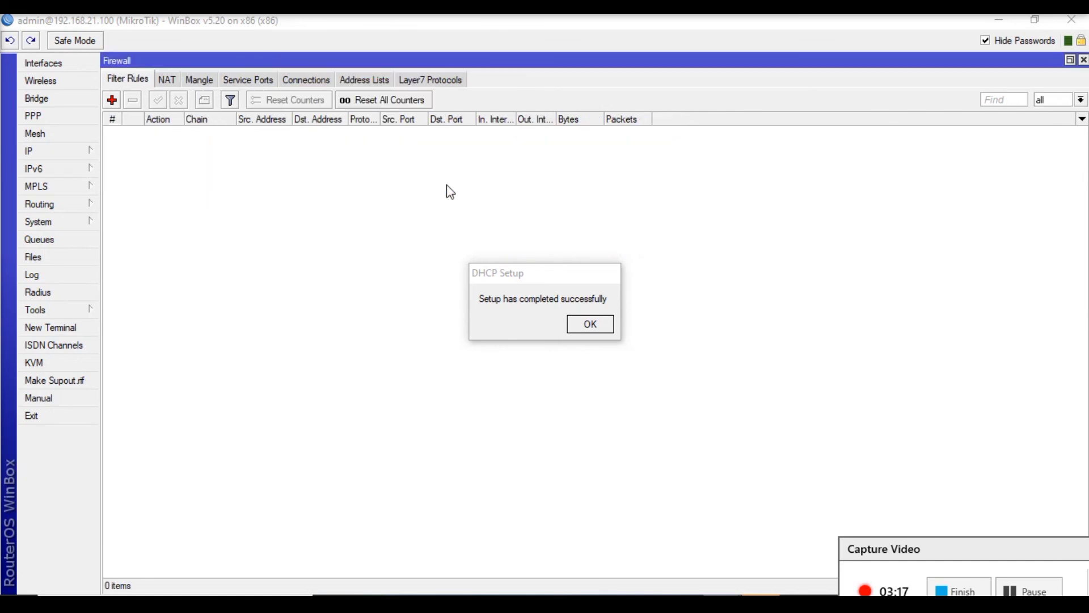
{"action": "left_click", "coordinate": [170, 83]}
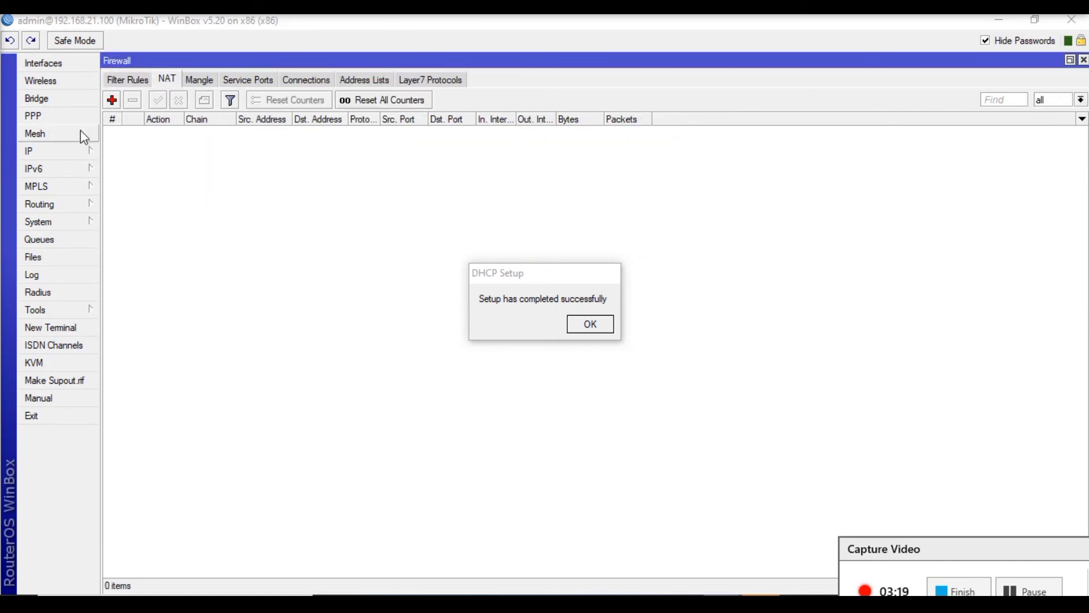
{"action": "left_click", "coordinate": [112, 101]}
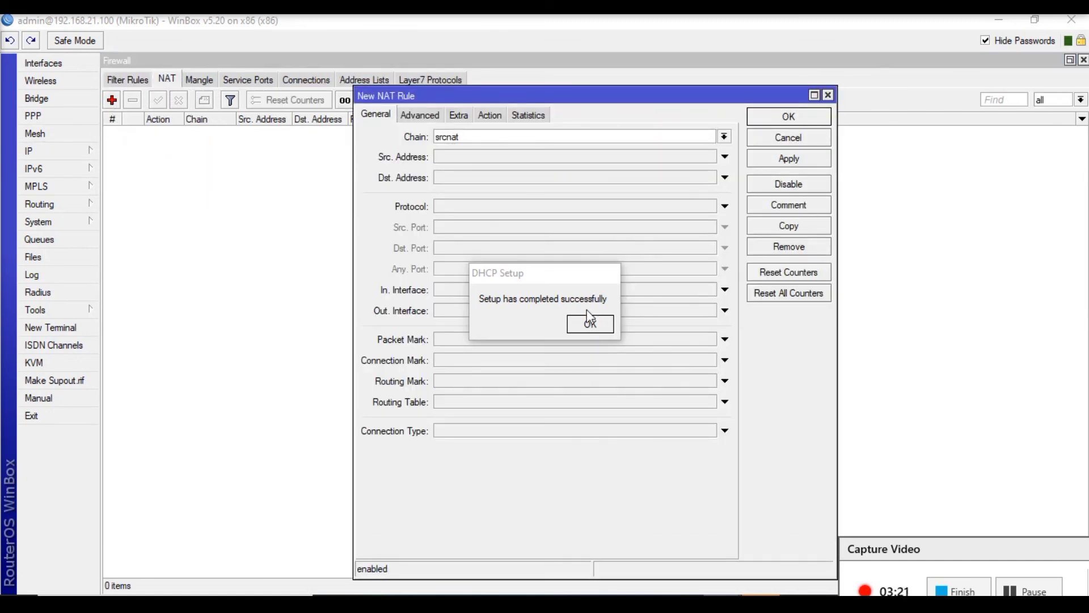
{"action": "left_click_drag", "start_coordinate": [553, 277], "coordinate": [193, 547]}
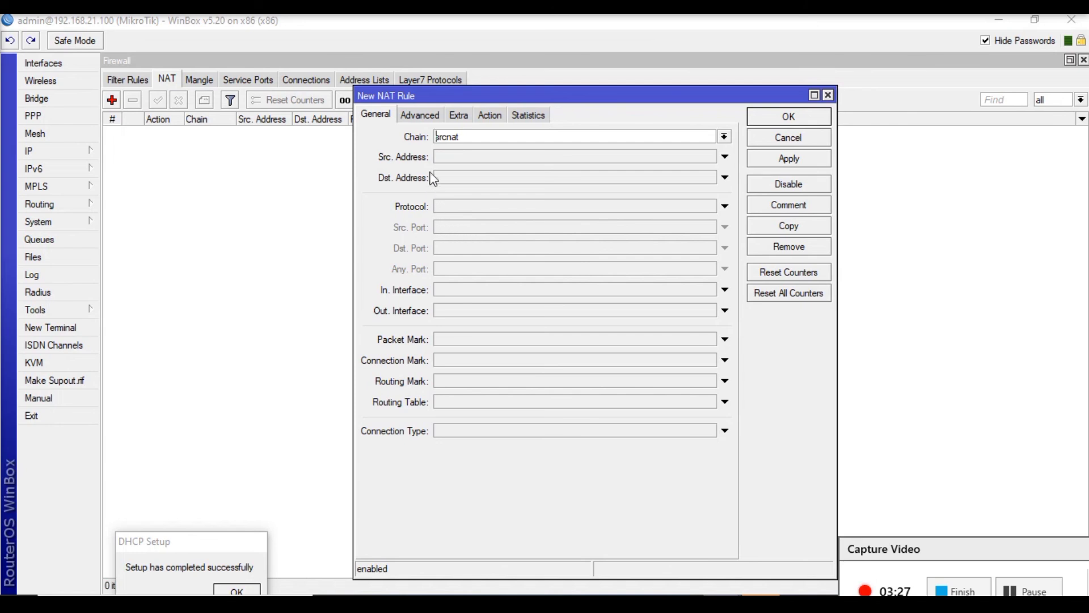
{"action": "left_click", "coordinate": [443, 159]}
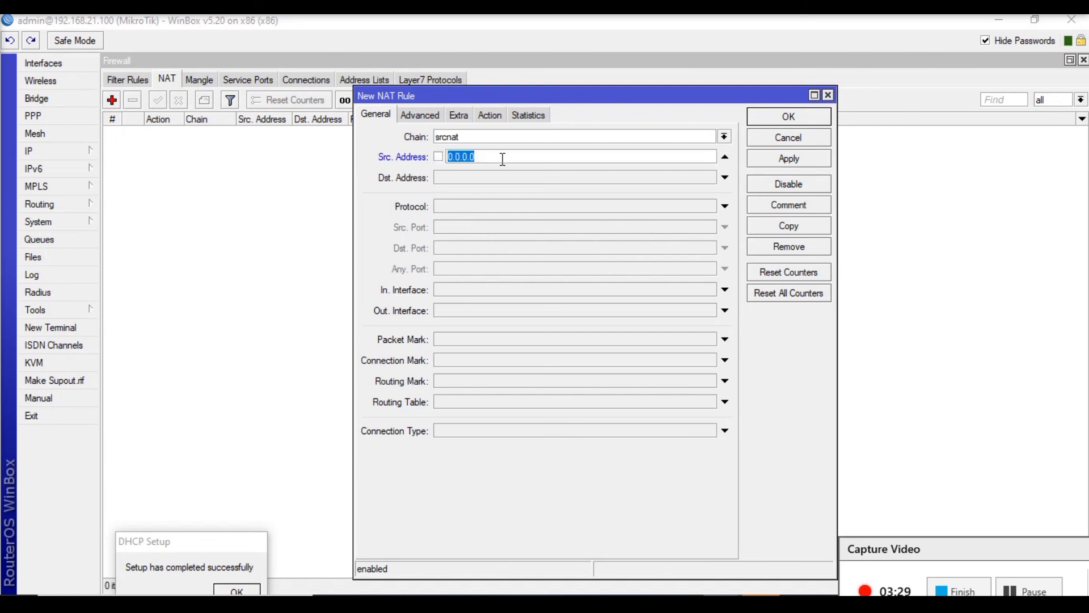
{"action": "type", "text": "10.0.0.0/8"}
- Set the new NAT rule's action to masquerade, apply it, and save the rule
{"action": "left_click", "coordinate": [491, 115]}
{"action": "left_click", "coordinate": [488, 138]}
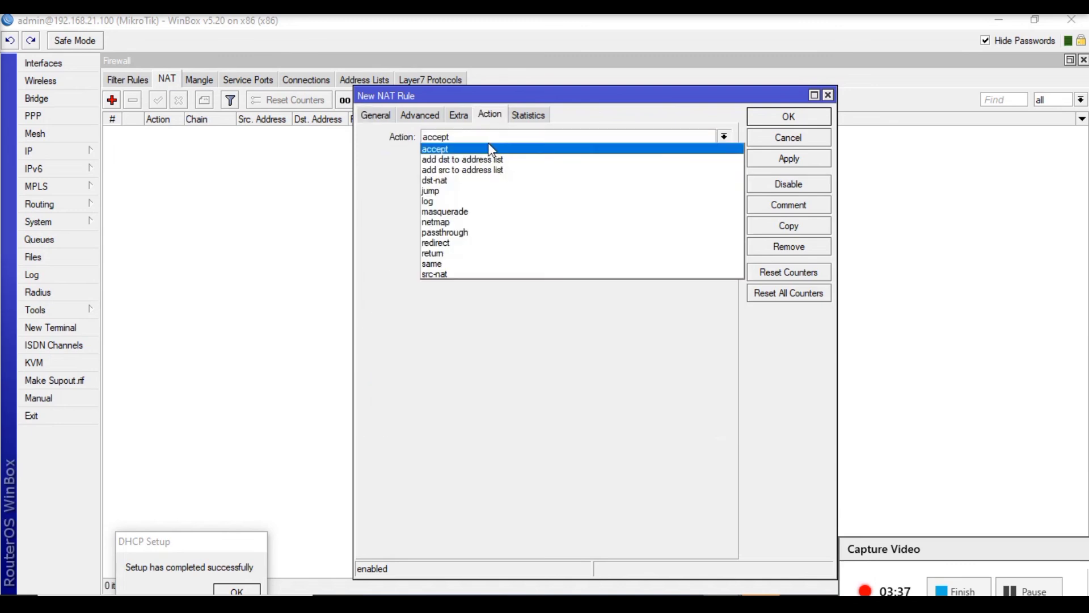
{"action": "left_click", "coordinate": [492, 215]}
{"action": "left_click", "coordinate": [767, 163]}
{"action": "left_click", "coordinate": [769, 118]}
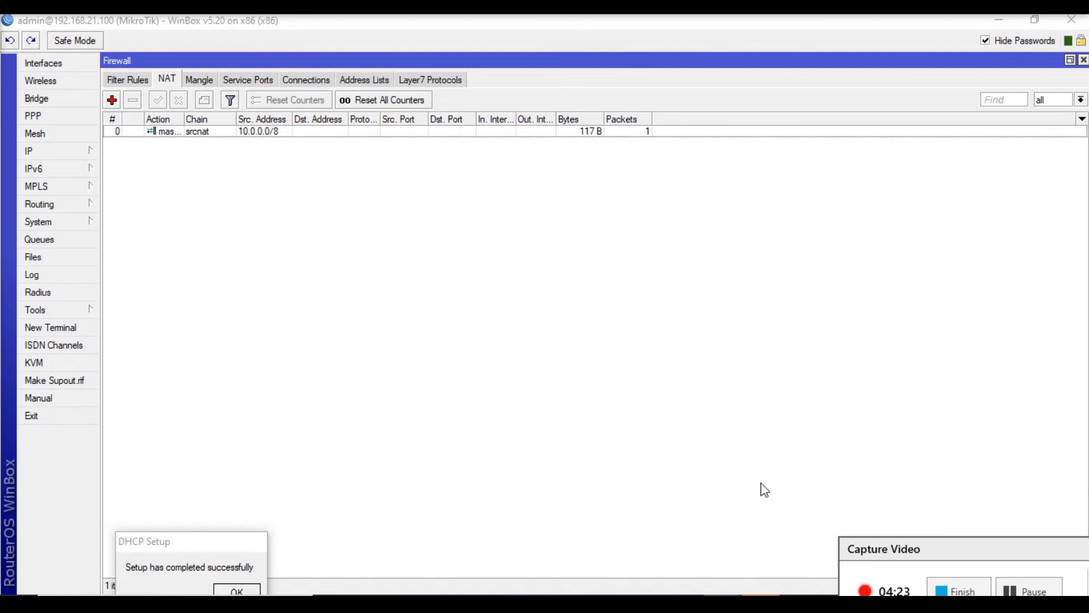
{"action": "left_click", "coordinate": [958, 590]}
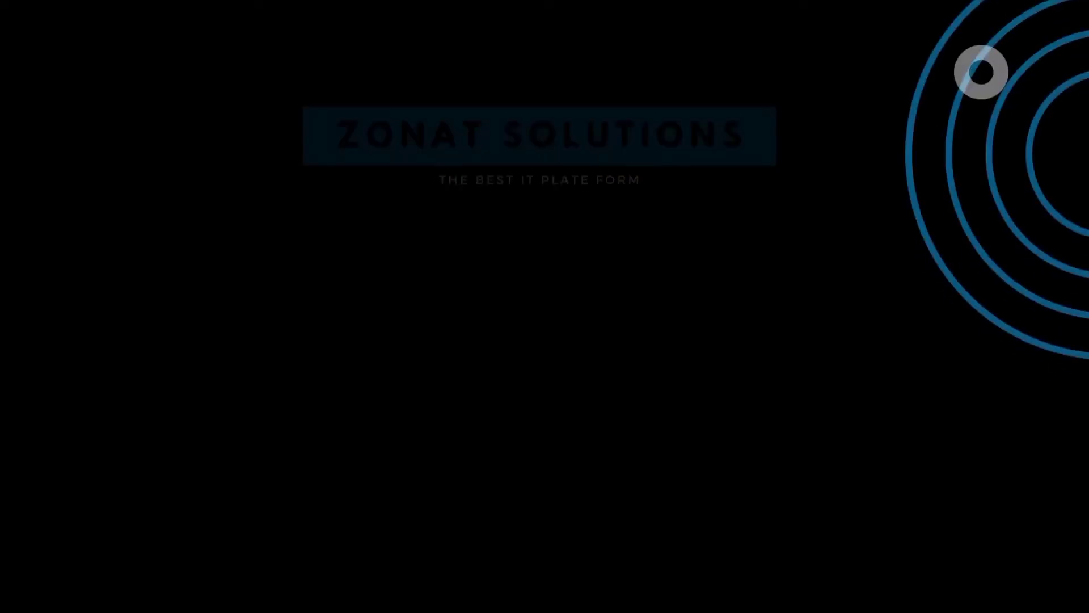